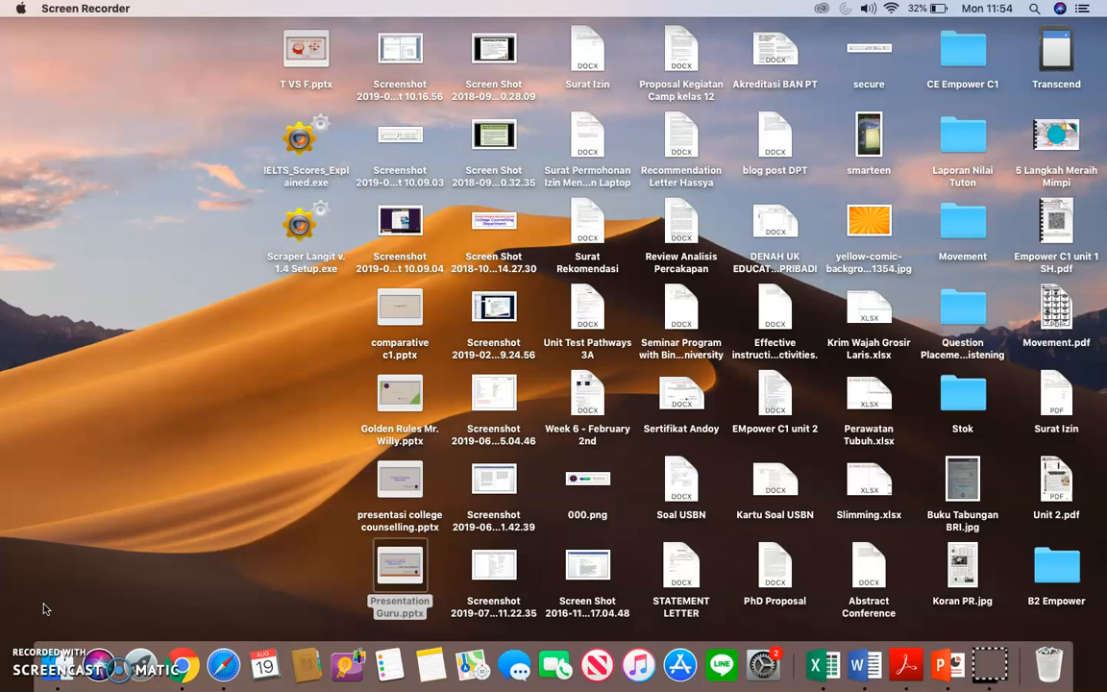
pyautogui.click(223, 665)
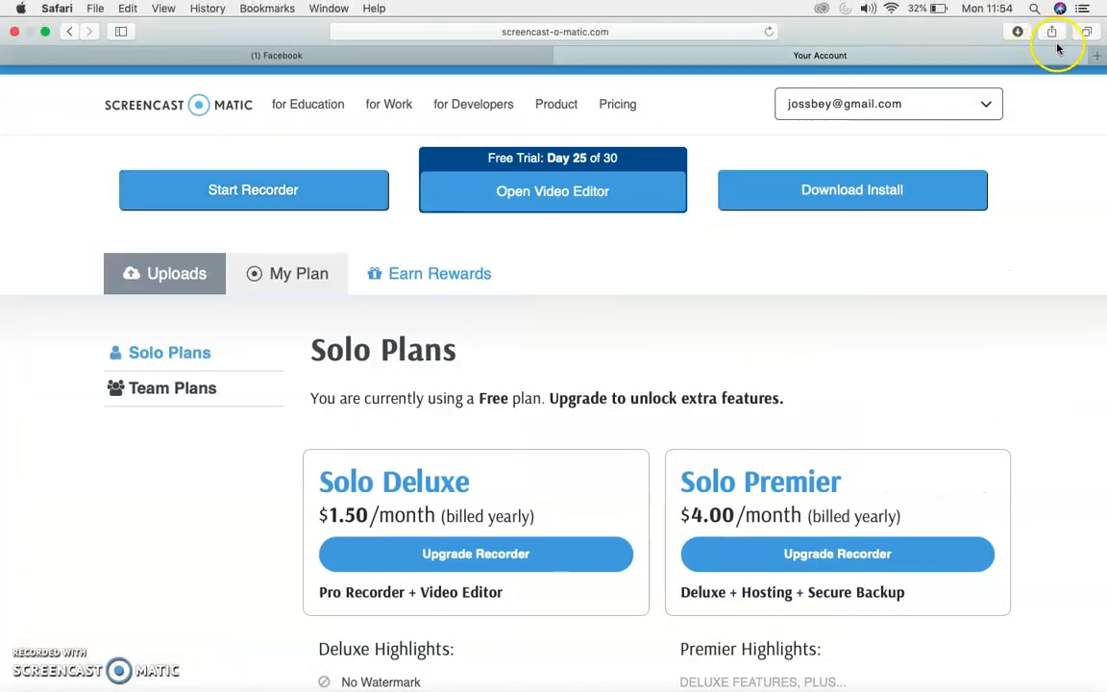
pyautogui.click(1098, 55)
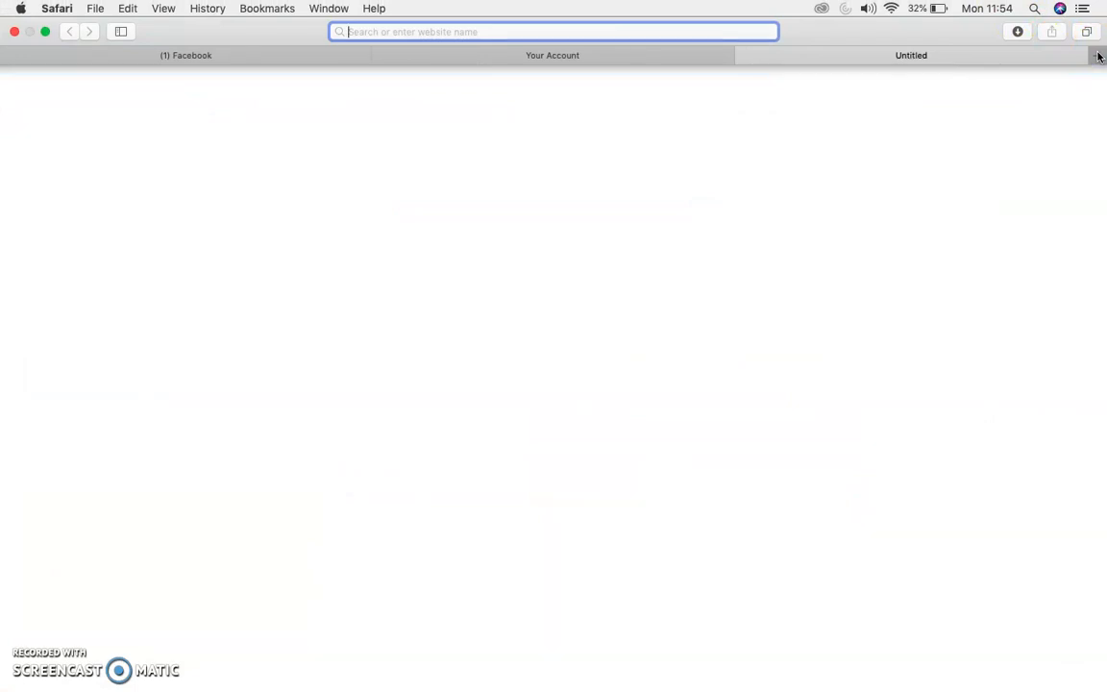
pyautogui.click(732, 31)
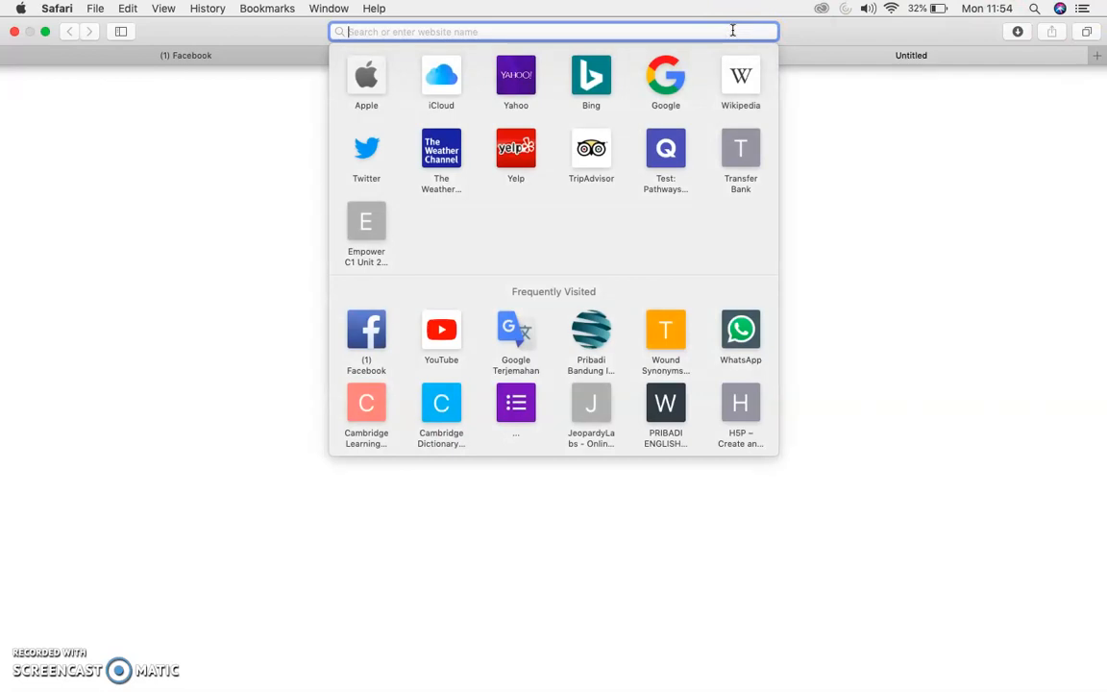
pyautogui.write('www.')
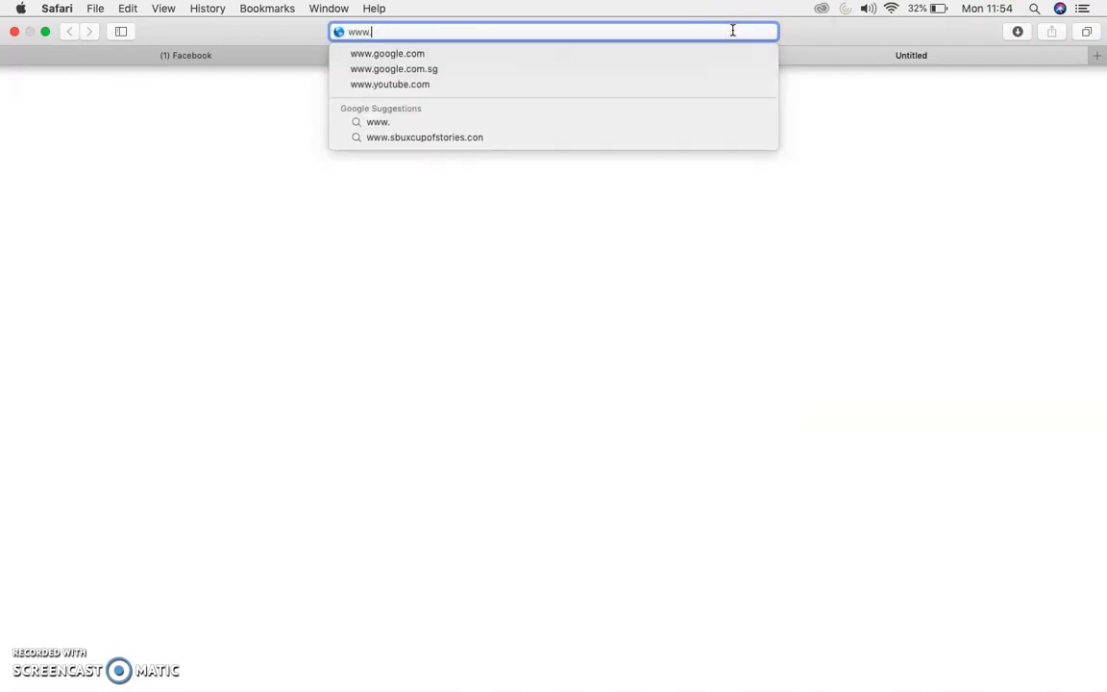
pyautogui.write('h5p')
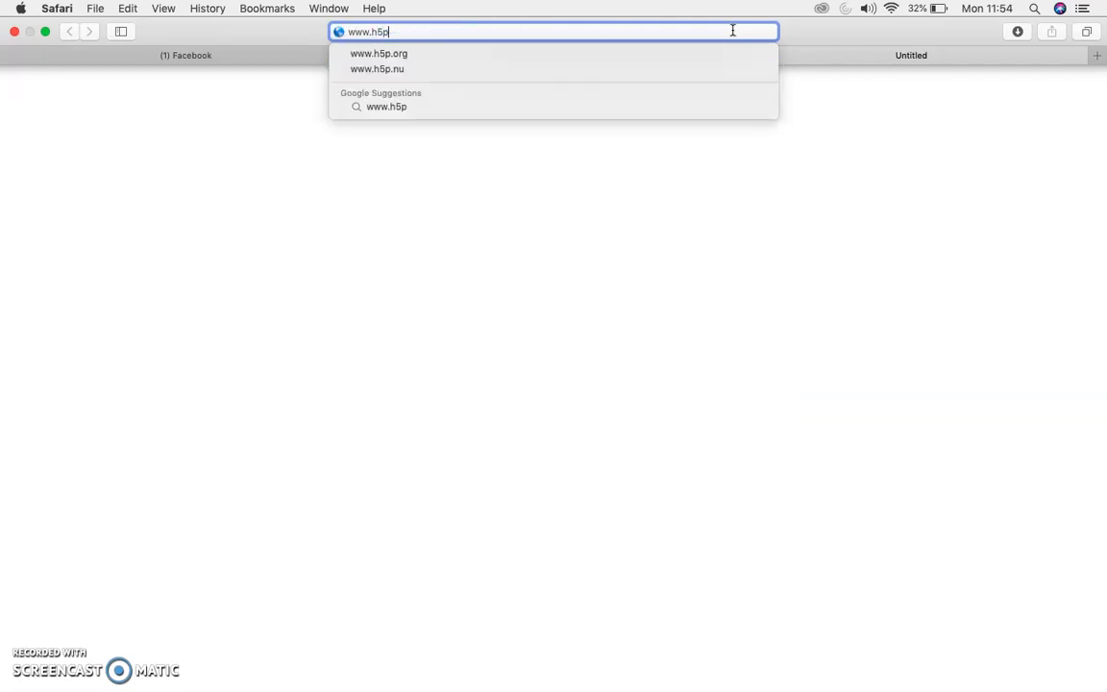
pyautogui.write('.org')
pyautogui.press('Return')
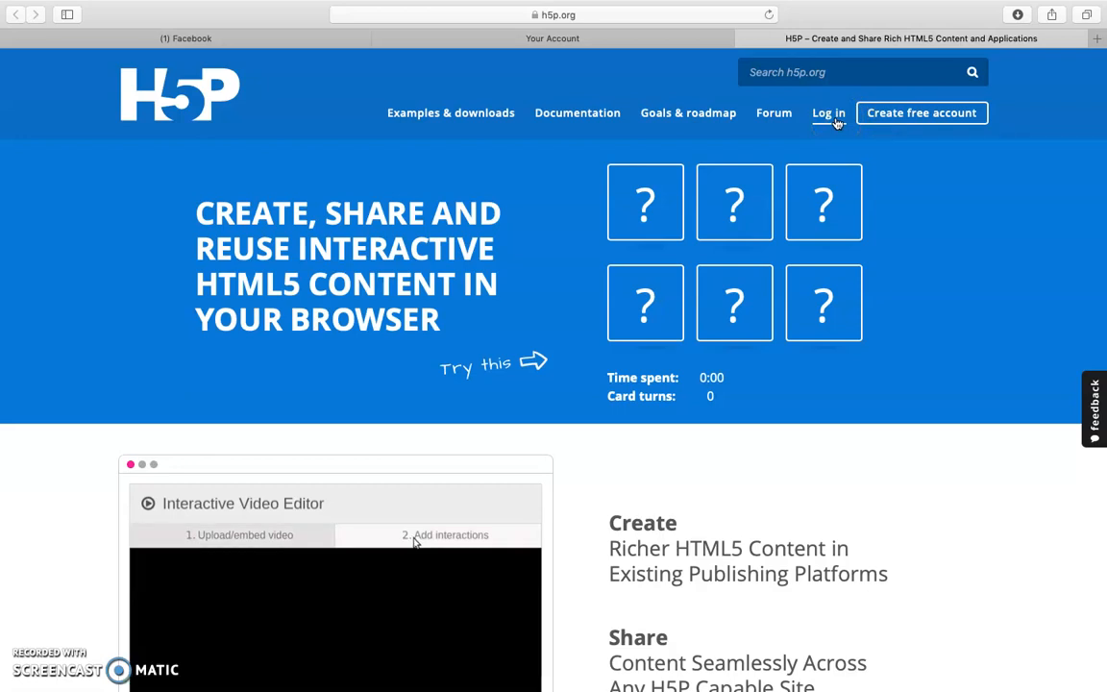
# Step: Log in to H5P using the saved e-mail address and password for the account
pyautogui.click(832, 116)
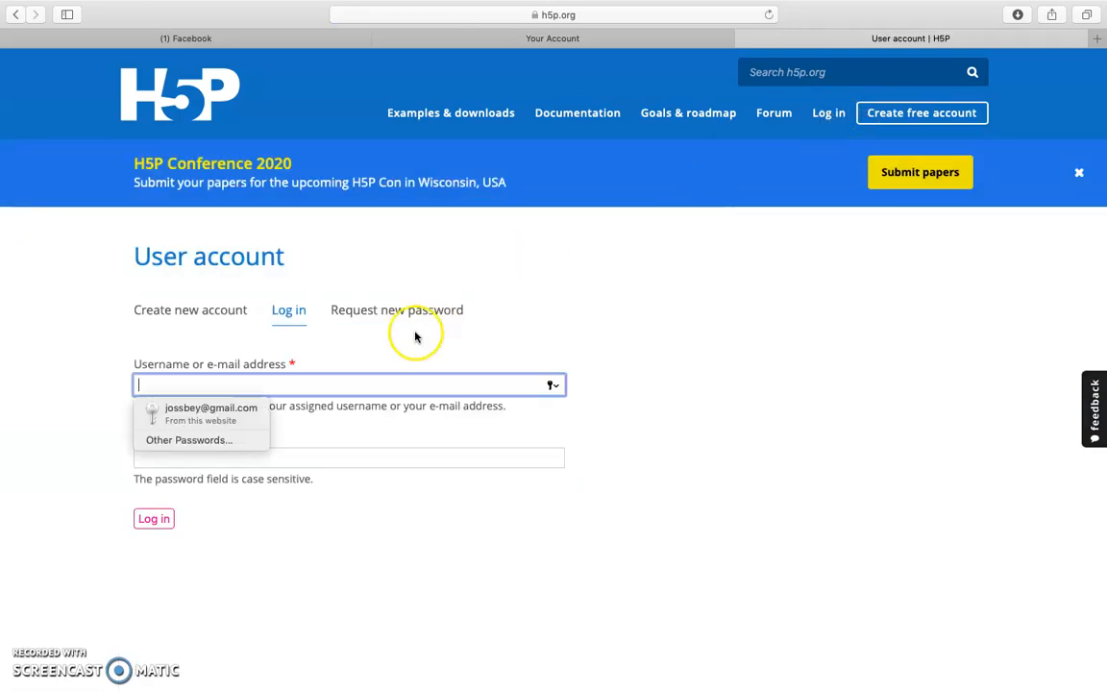
pyautogui.click(240, 412)
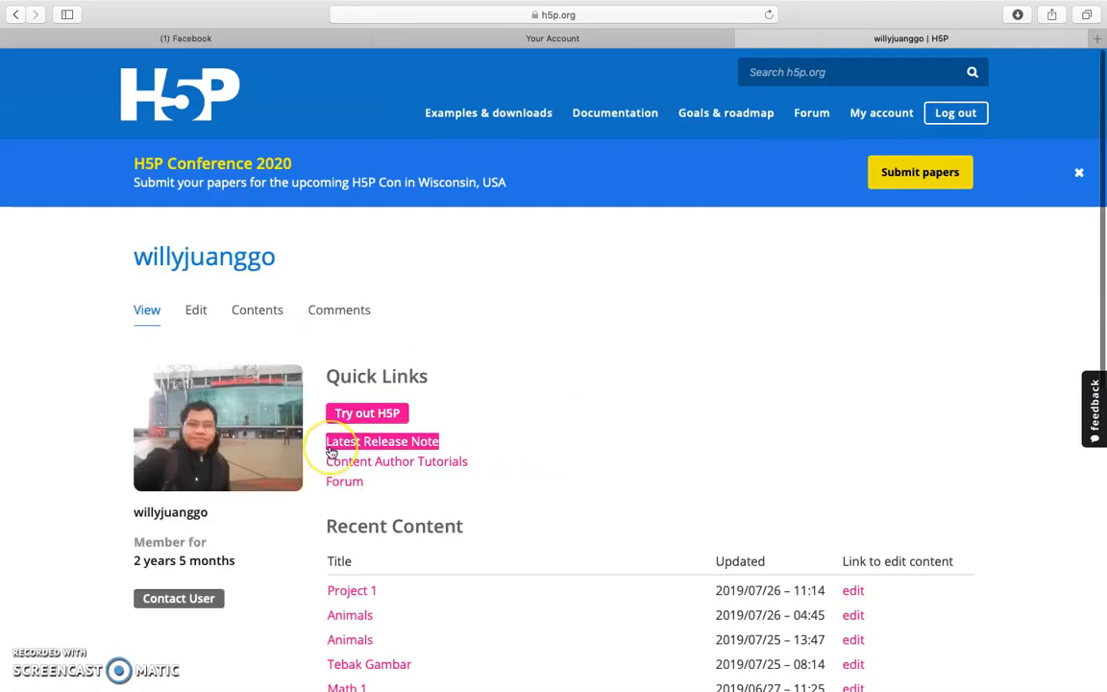
# Step: Start new interactive content through Try out H5P on the account page
pyautogui.scroll(-3, 328, 451)
pyautogui.scroll(-3, 576, 366)
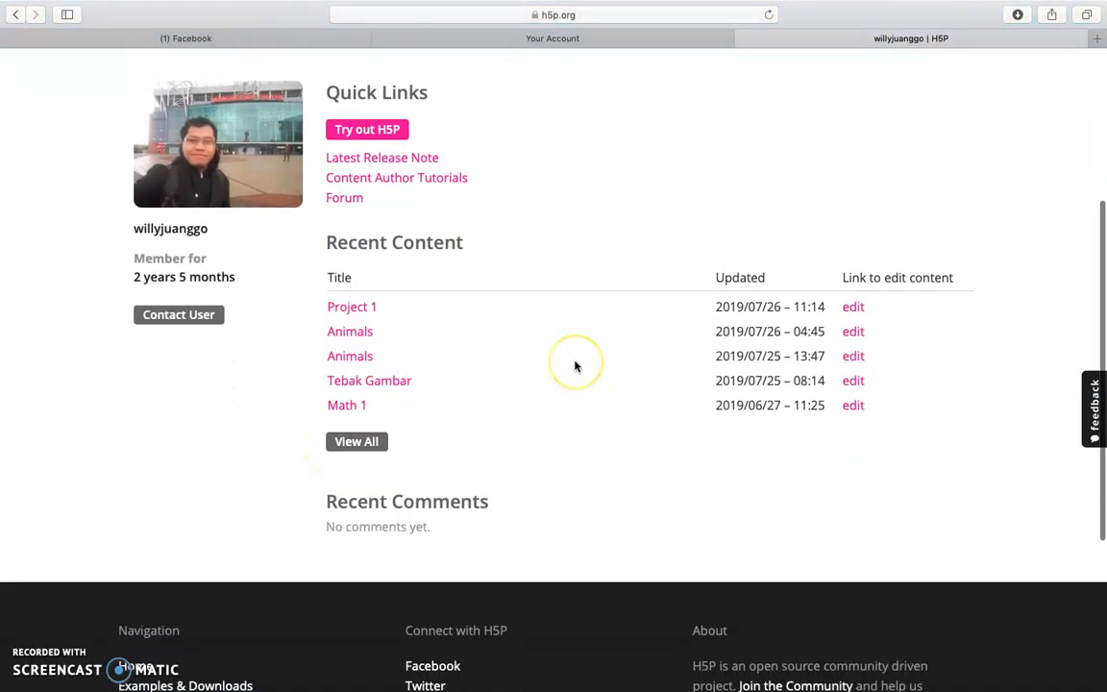
pyautogui.scroll(3, 576, 365)
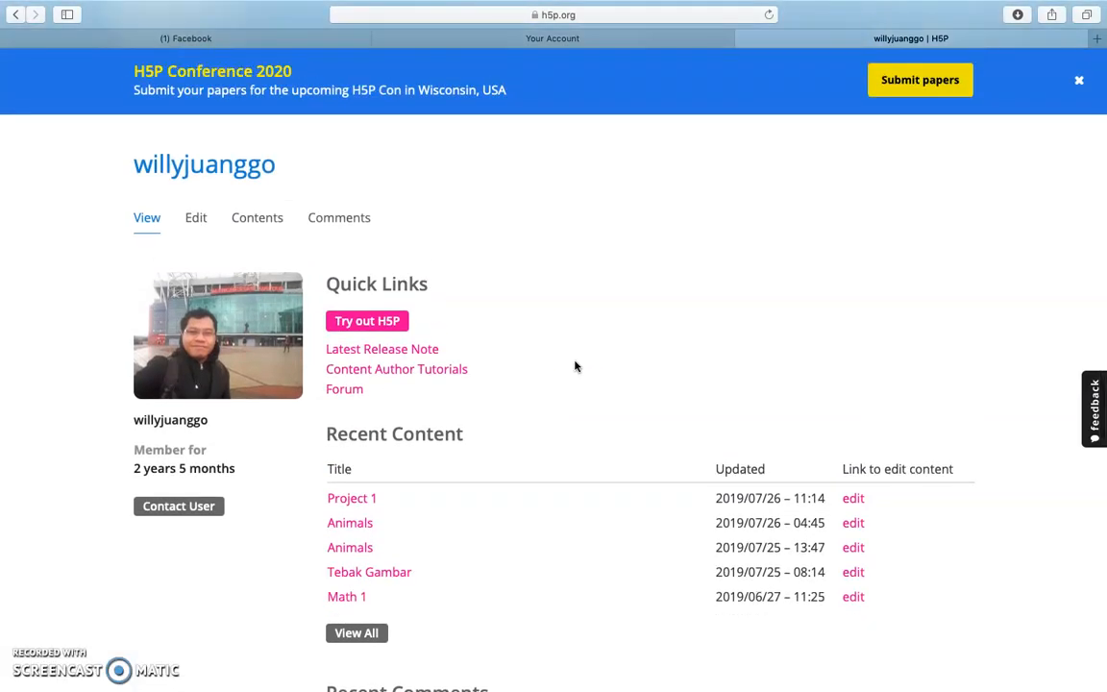
pyautogui.scroll(-3, 575, 365)
pyautogui.scroll(2, 575, 365)
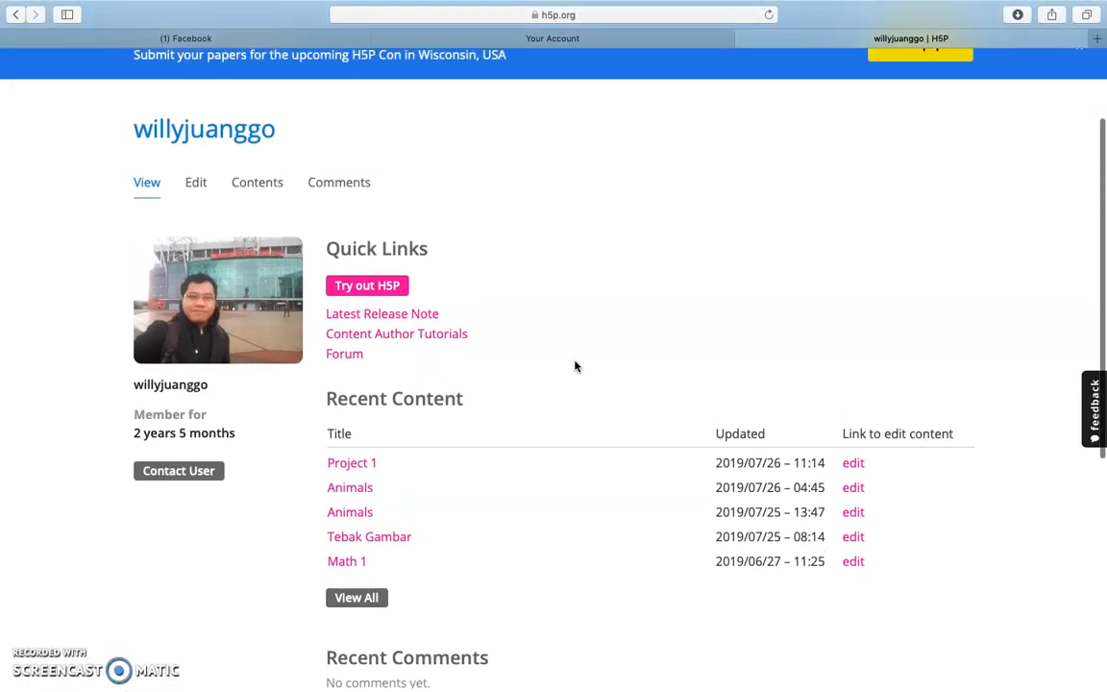
pyautogui.click(372, 288)
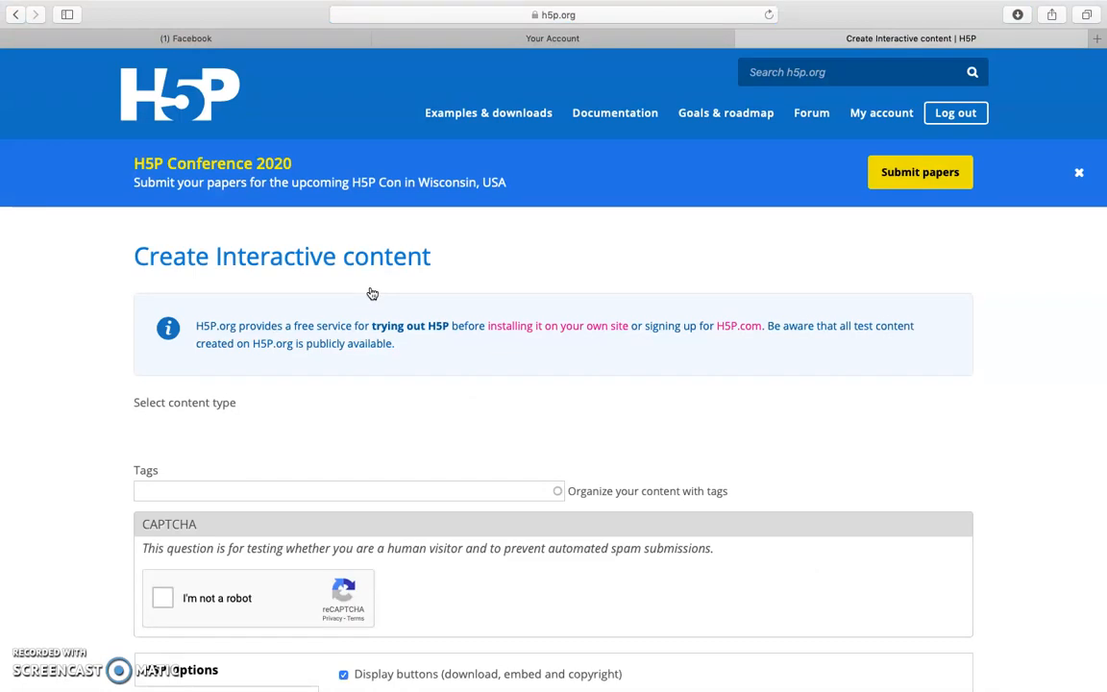
# Step: Find Dialog Cards among the content types and use it for the new content
pyautogui.click(420, 338)
pyautogui.scroll(-3, 424, 344)
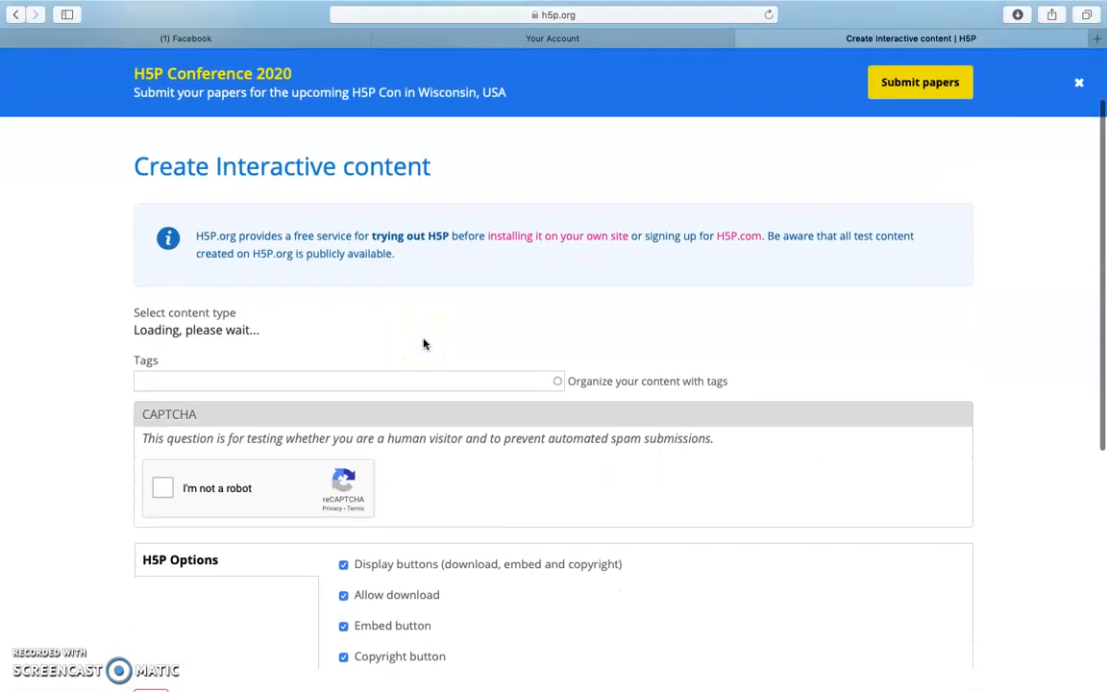
pyautogui.scroll(-5, 424, 344)
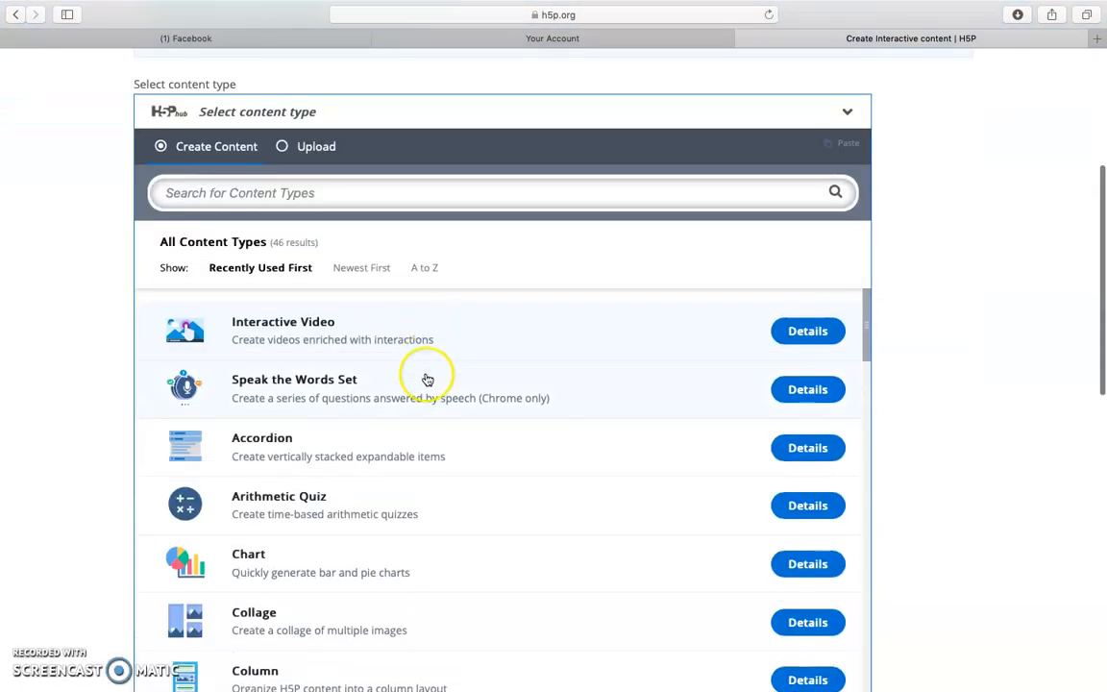
pyautogui.scroll(-3, 428, 380)
pyautogui.scroll(1, 518, 511)
pyautogui.scroll(1, 518, 512)
pyautogui.scroll(-2, 516, 511)
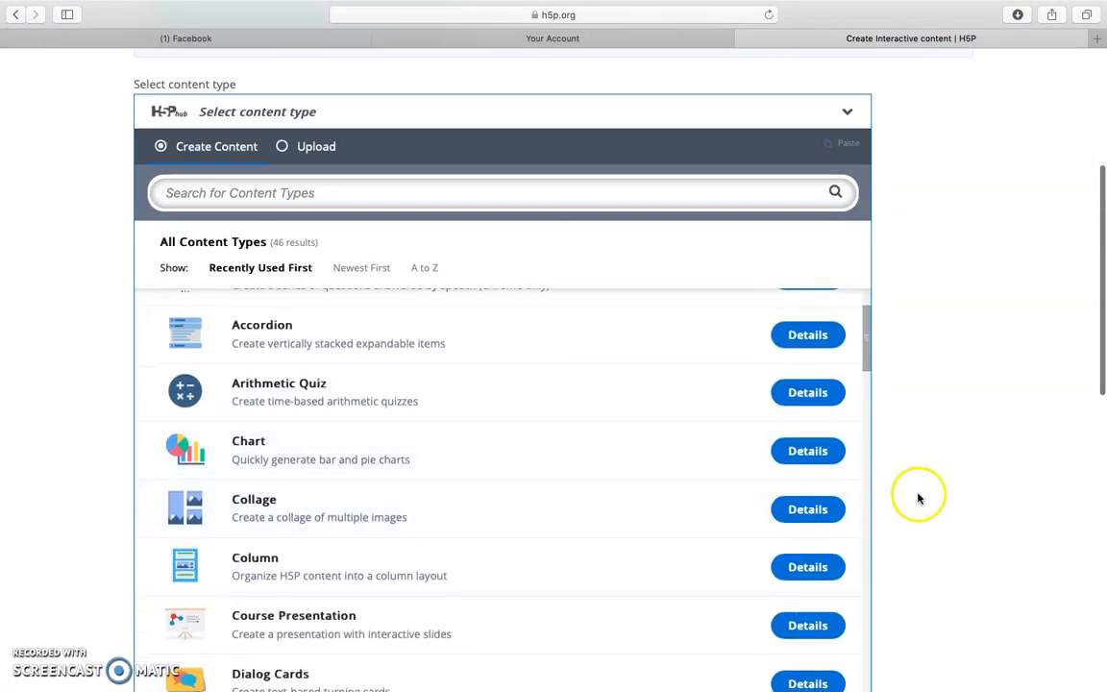
pyautogui.scroll(-2, 918, 498)
pyautogui.scroll(-1, 713, 530)
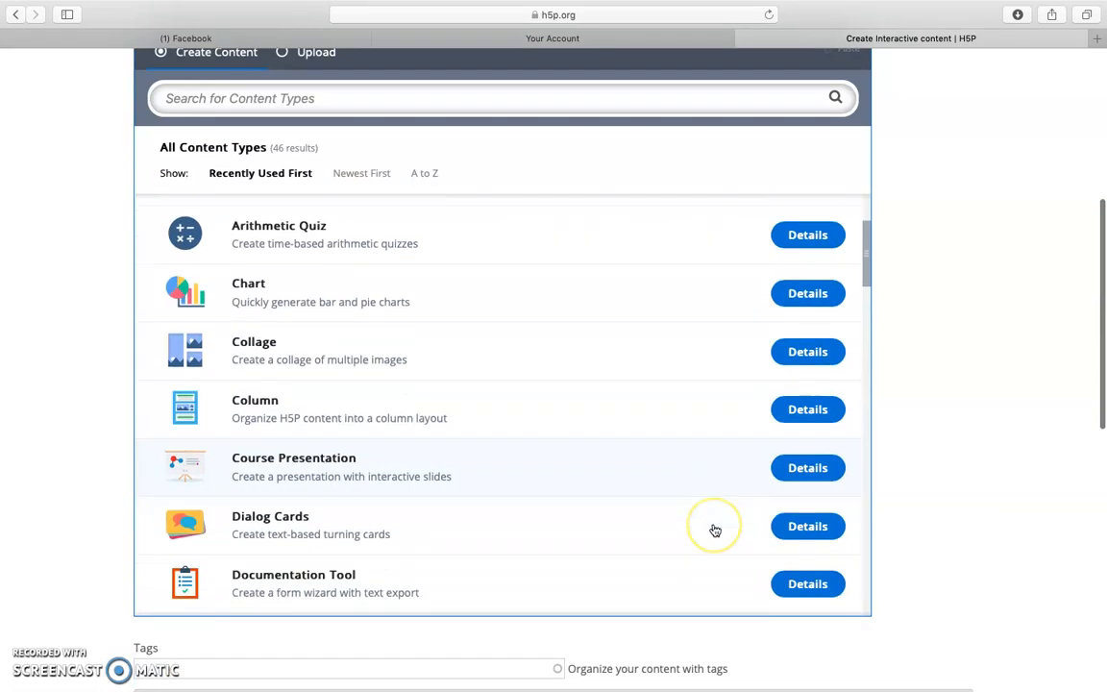
pyautogui.scroll(-5, 715, 530)
pyautogui.scroll(-1, 715, 531)
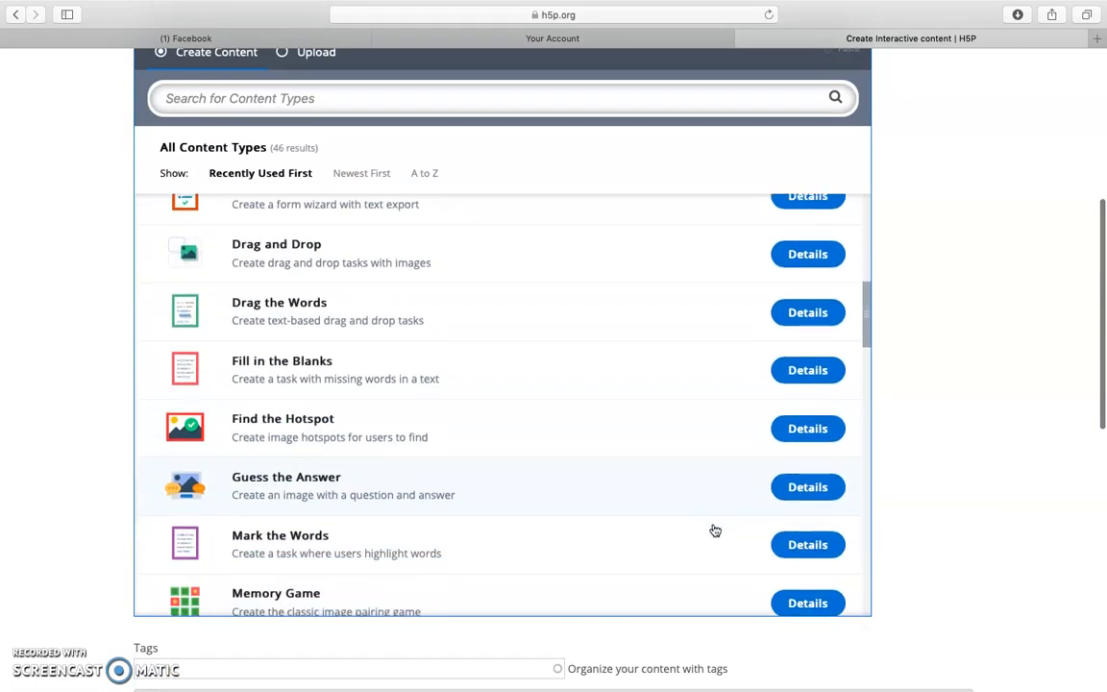
pyautogui.scroll(-1, 714, 529)
pyautogui.scroll(4, 714, 528)
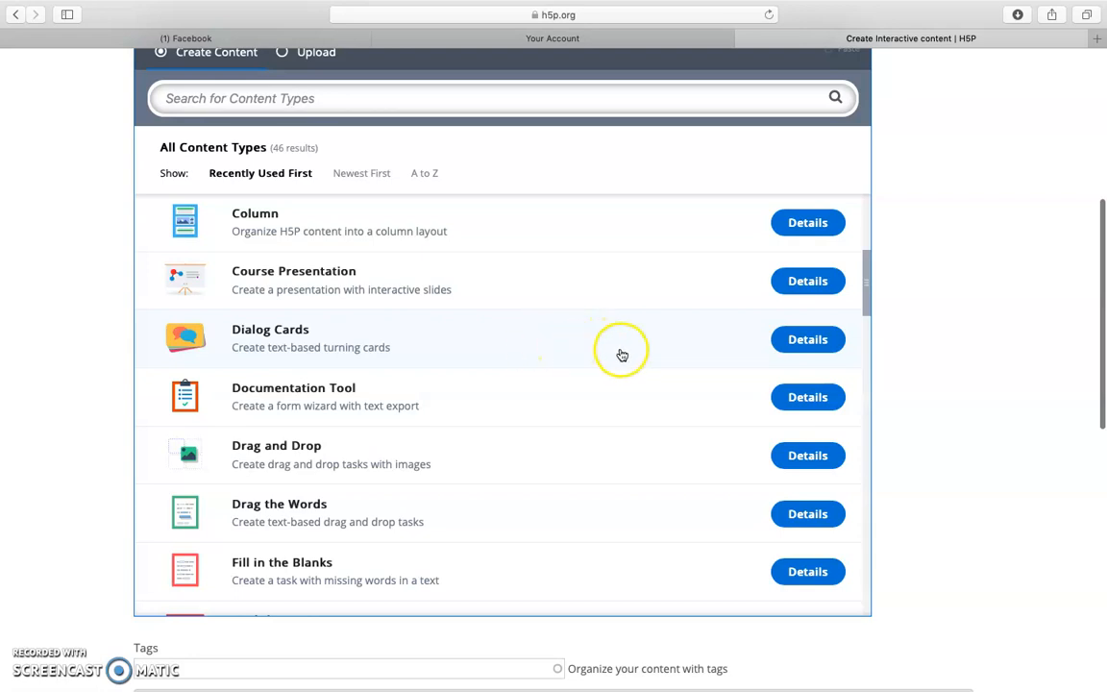
pyautogui.click(783, 353)
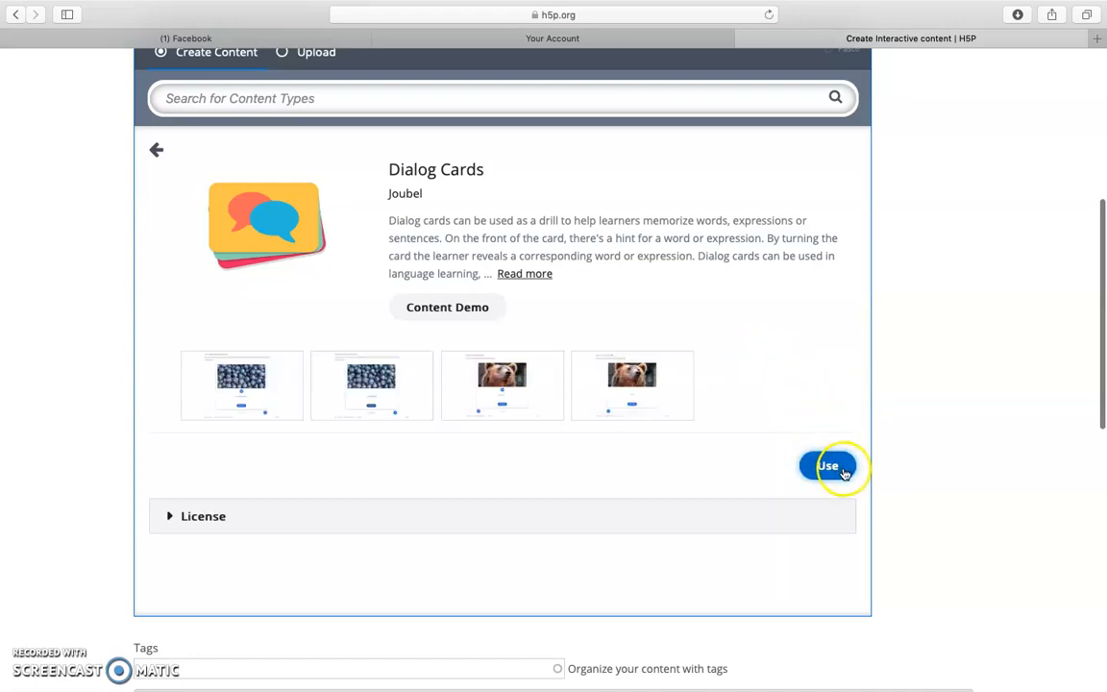
pyautogui.click(832, 465)
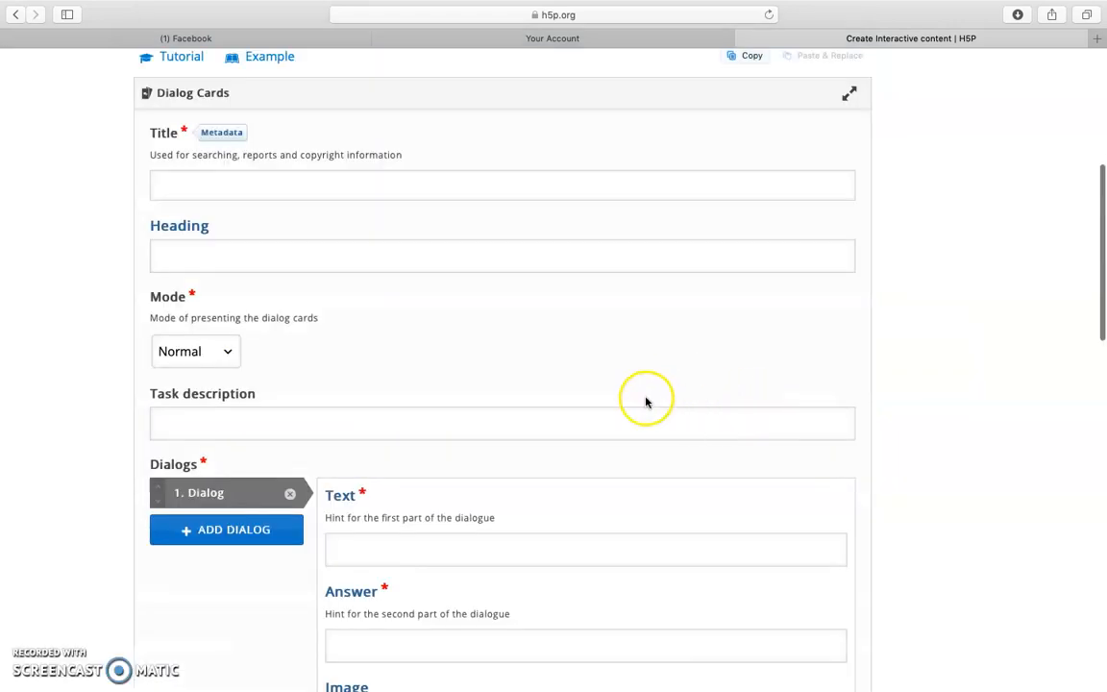
# Step: Title the dialog cards "Project 1 Empower C1 Unit 2"
pyautogui.click(482, 187)
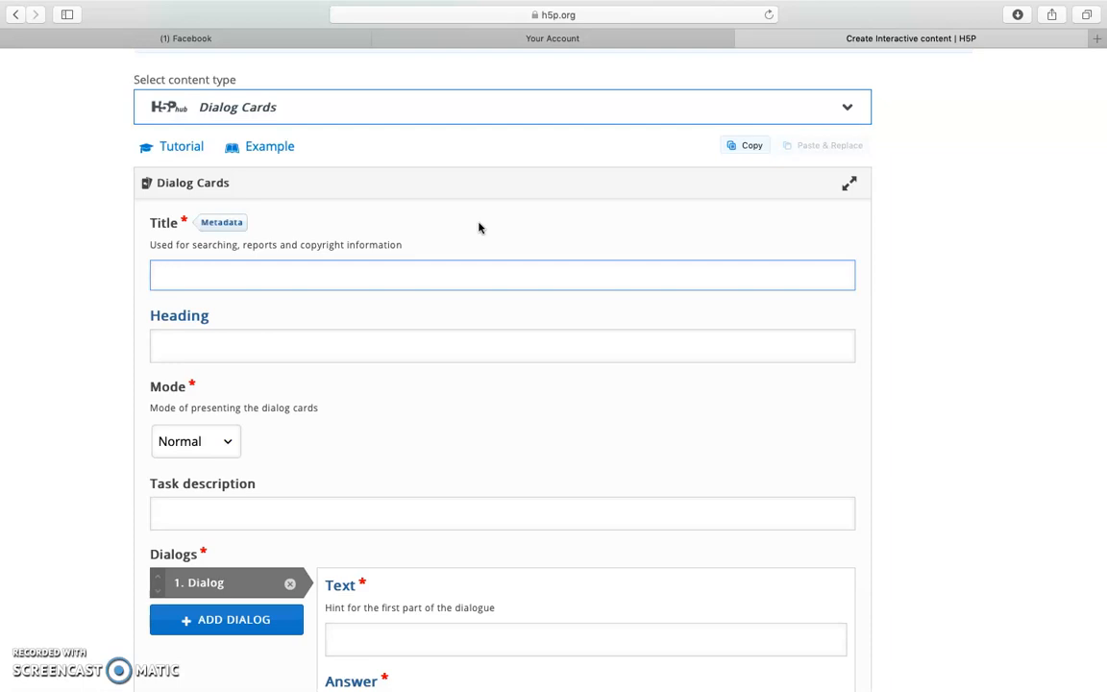
pyautogui.write('Project 1 Empower C1 Unit 2')
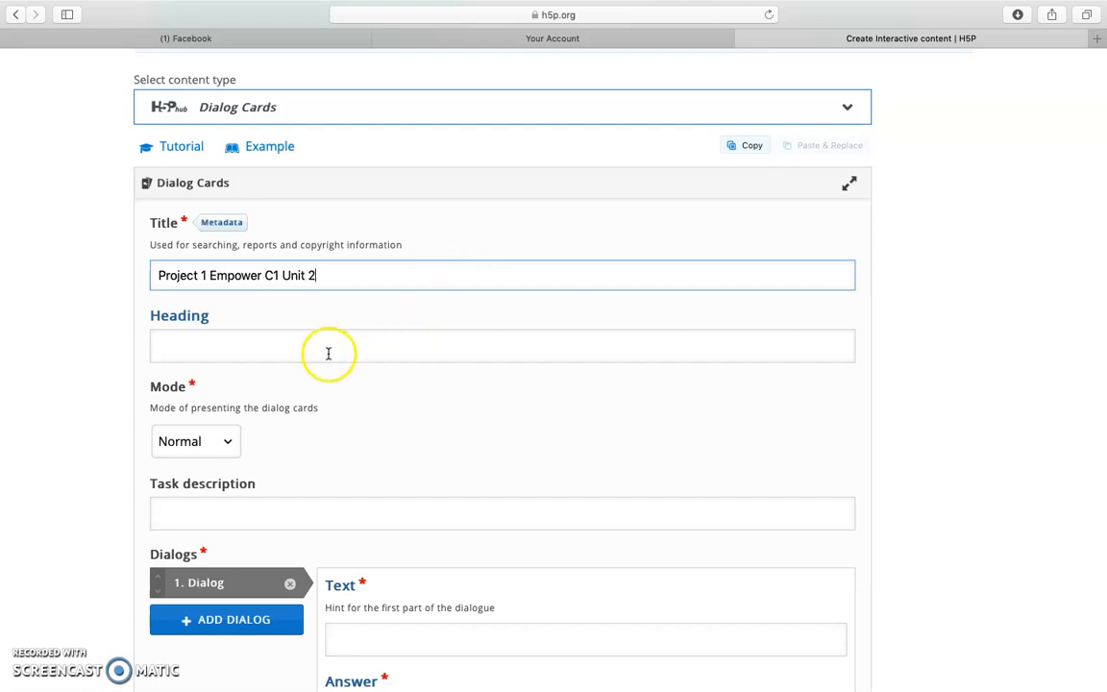
# Step: Fill in the first dialog with the text "gurgle" and the answer "the sound an empty stomach makes"
pyautogui.scroll(-2, 327, 354)
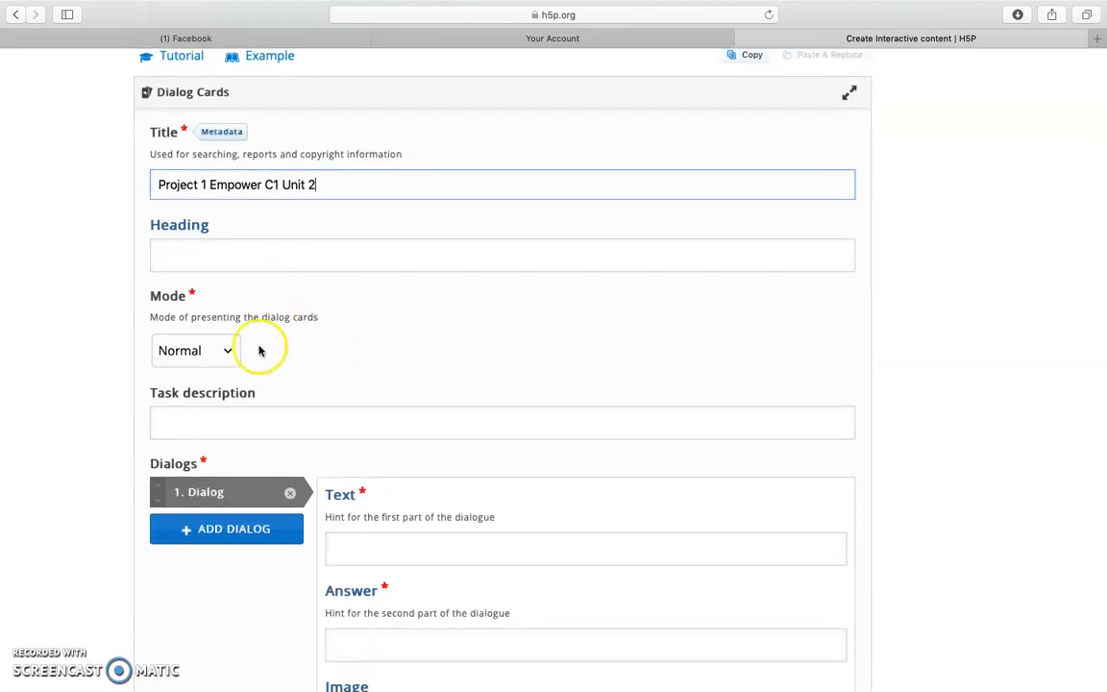
pyautogui.scroll(-2, 260, 349)
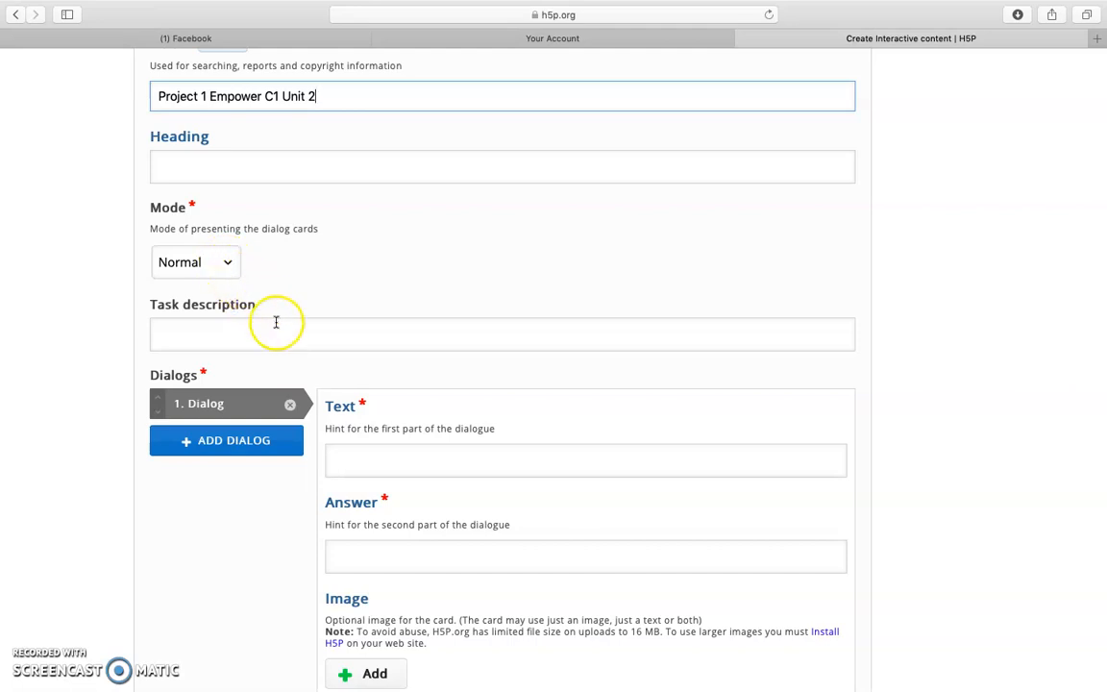
pyautogui.scroll(-2, 277, 321)
pyautogui.scroll(-2, 327, 331)
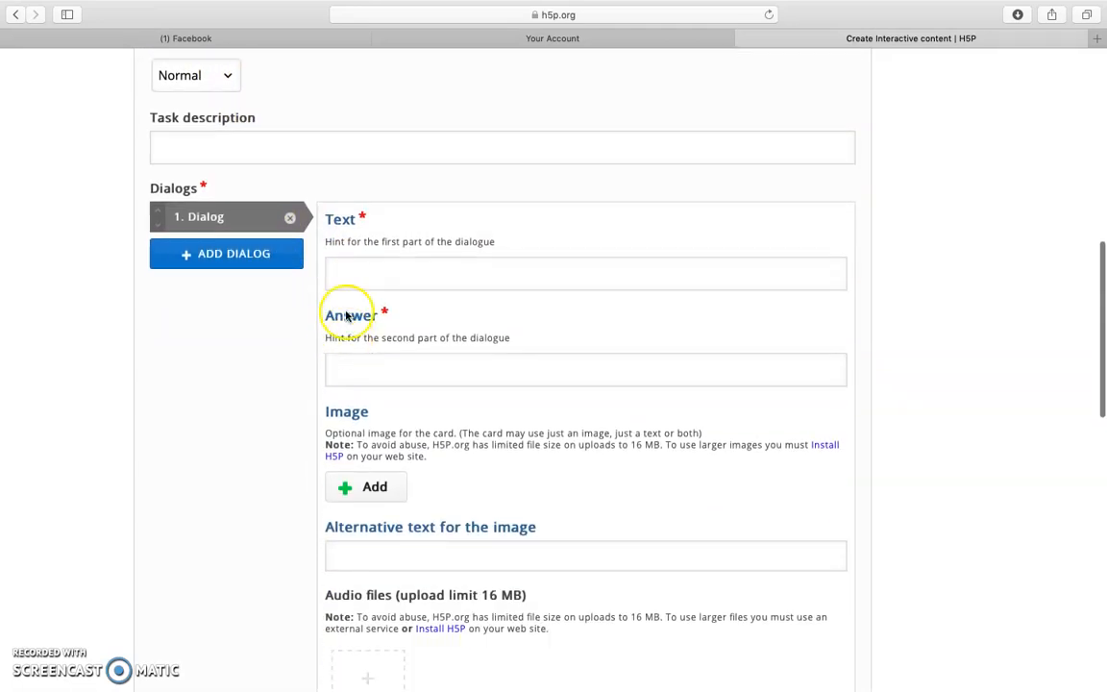
pyautogui.scroll(-2, 346, 272)
pyautogui.scroll(1, 347, 270)
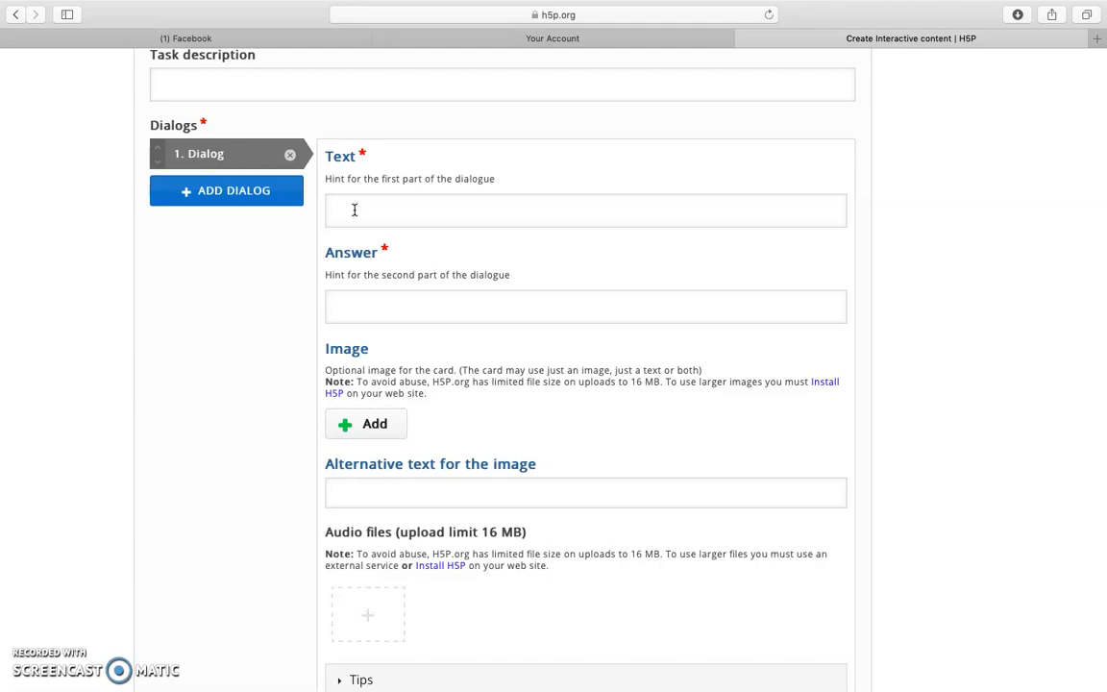
pyautogui.click(353, 277)
pyautogui.click(368, 215)
pyautogui.click(369, 215)
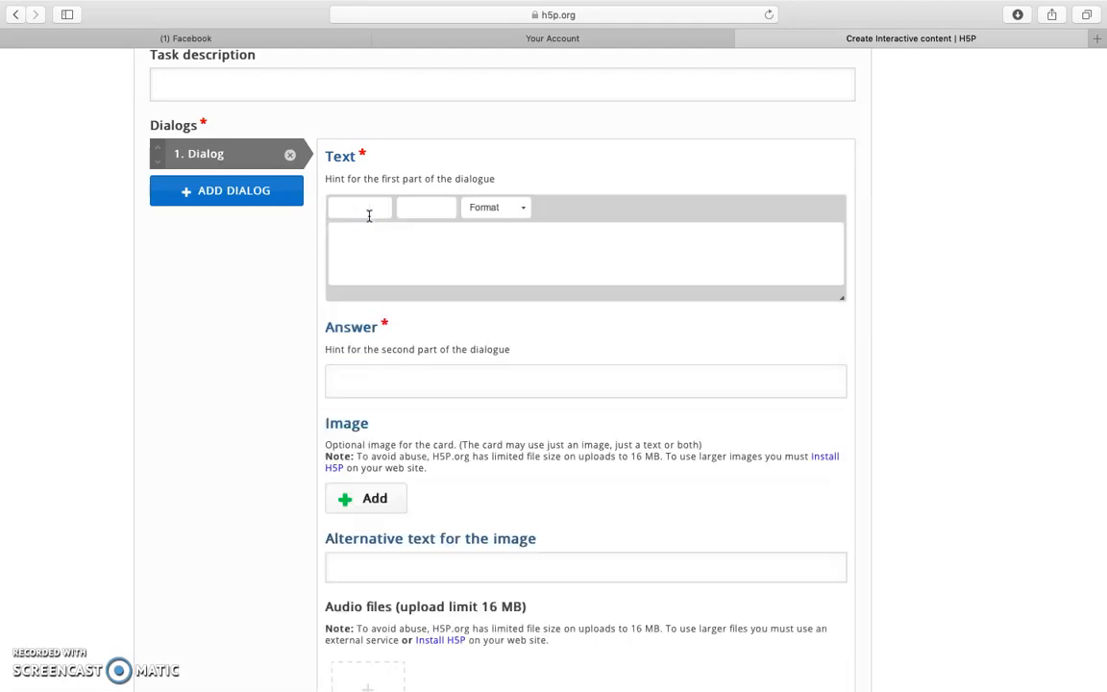
pyautogui.click(388, 223)
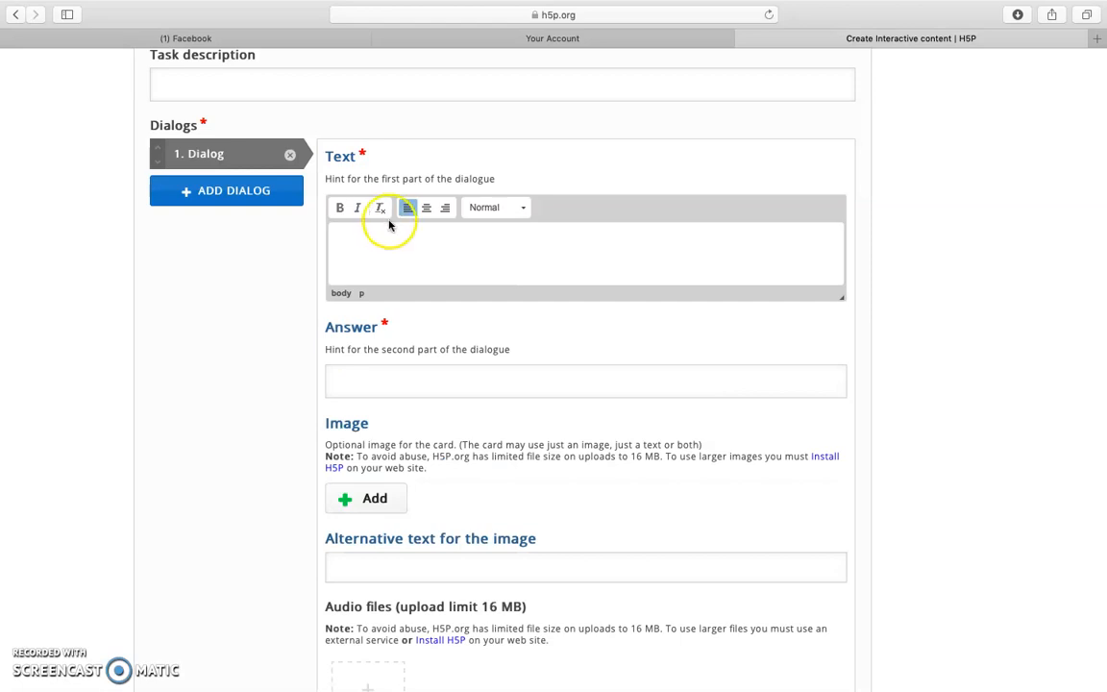
pyautogui.write('gurgle')
pyautogui.click(365, 390)
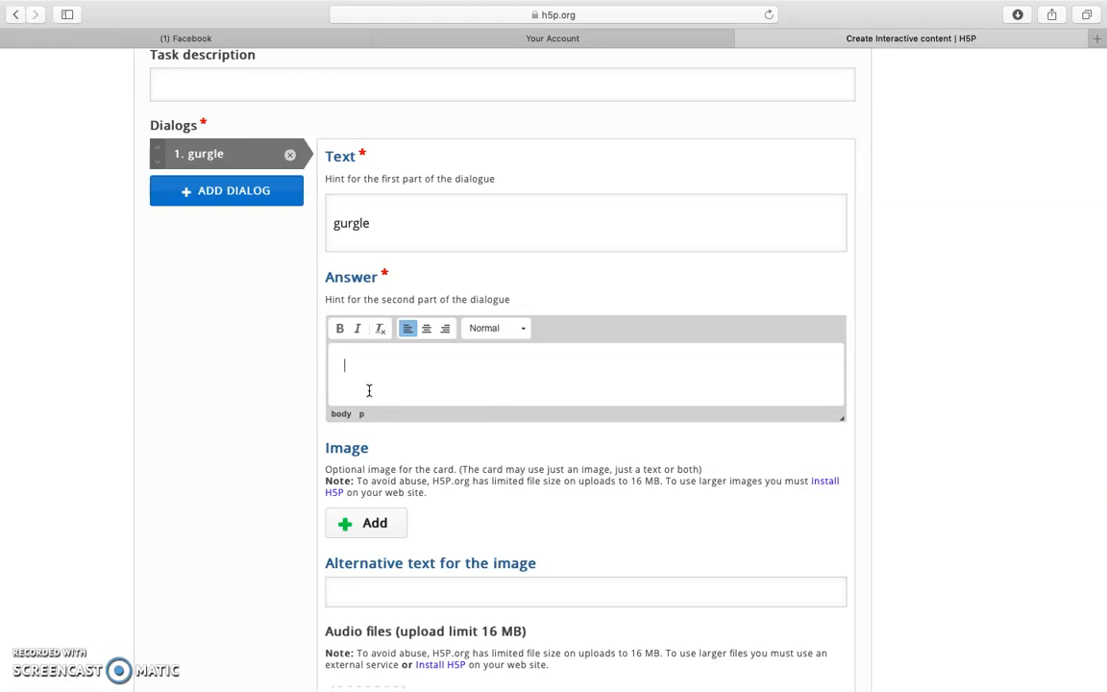
pyautogui.write('the sound an empty stomach makes')
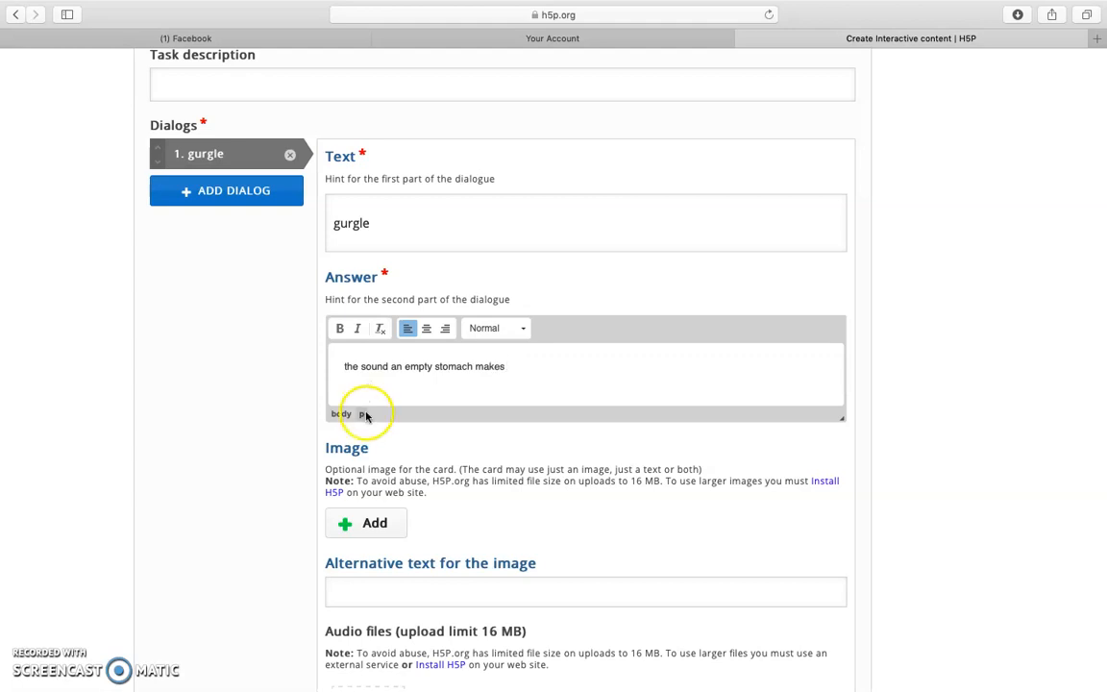
# Step: Search Google for images of "gurgle" in a new browser tab
pyautogui.scroll(-3, 365, 415)
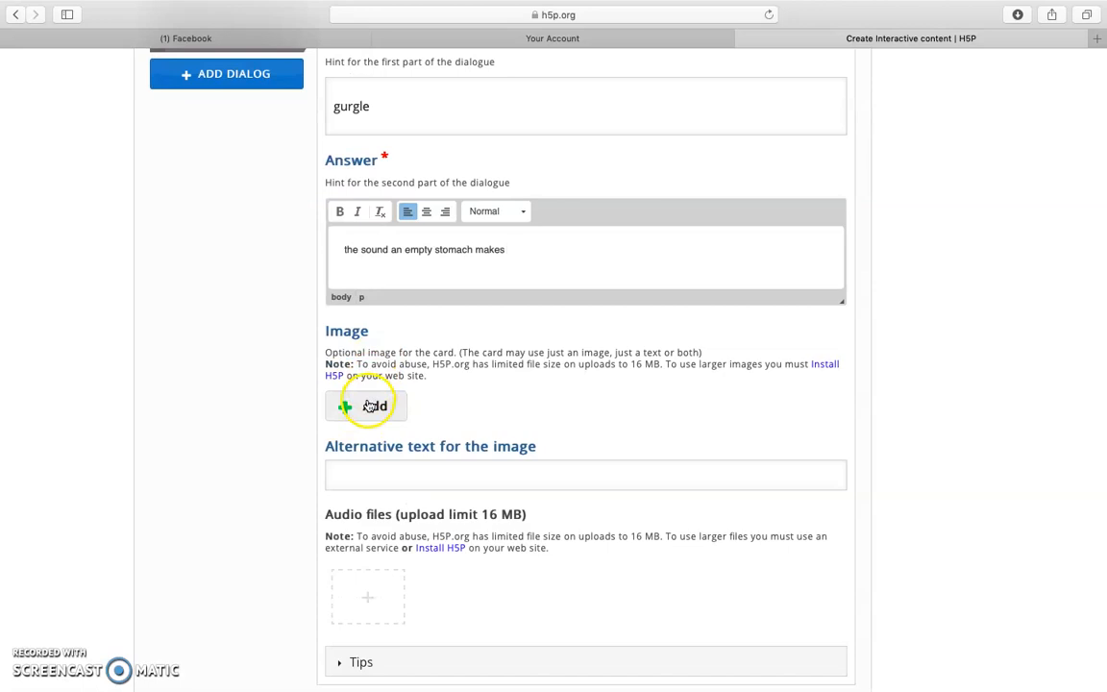
pyautogui.click(1098, 40)
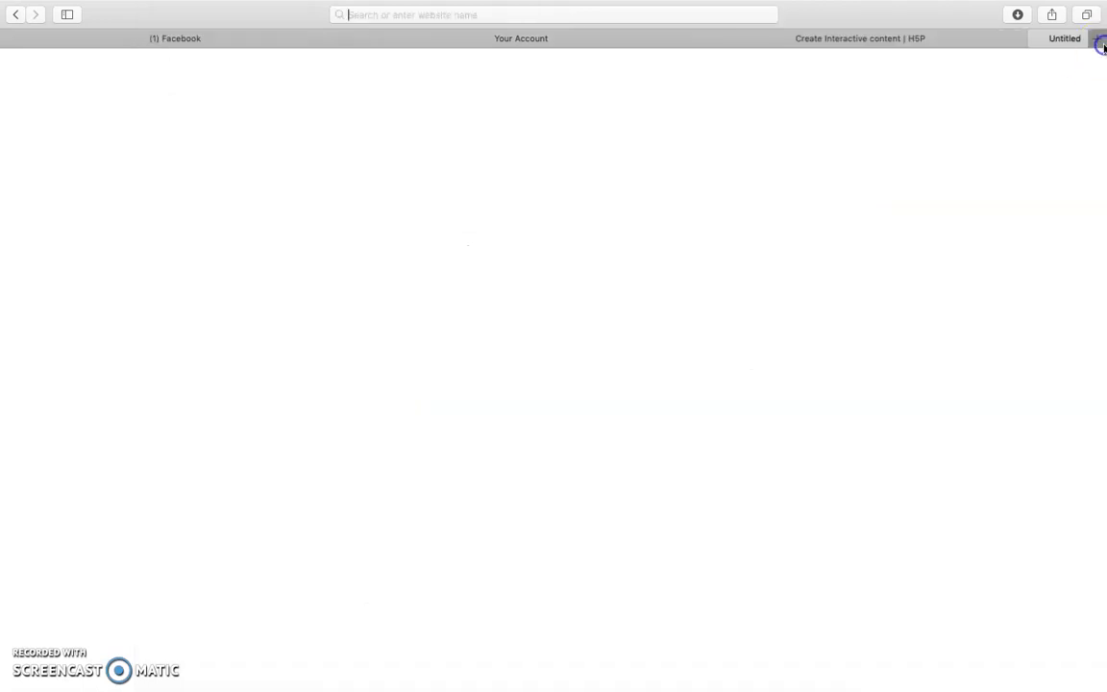
pyautogui.write('gurg')
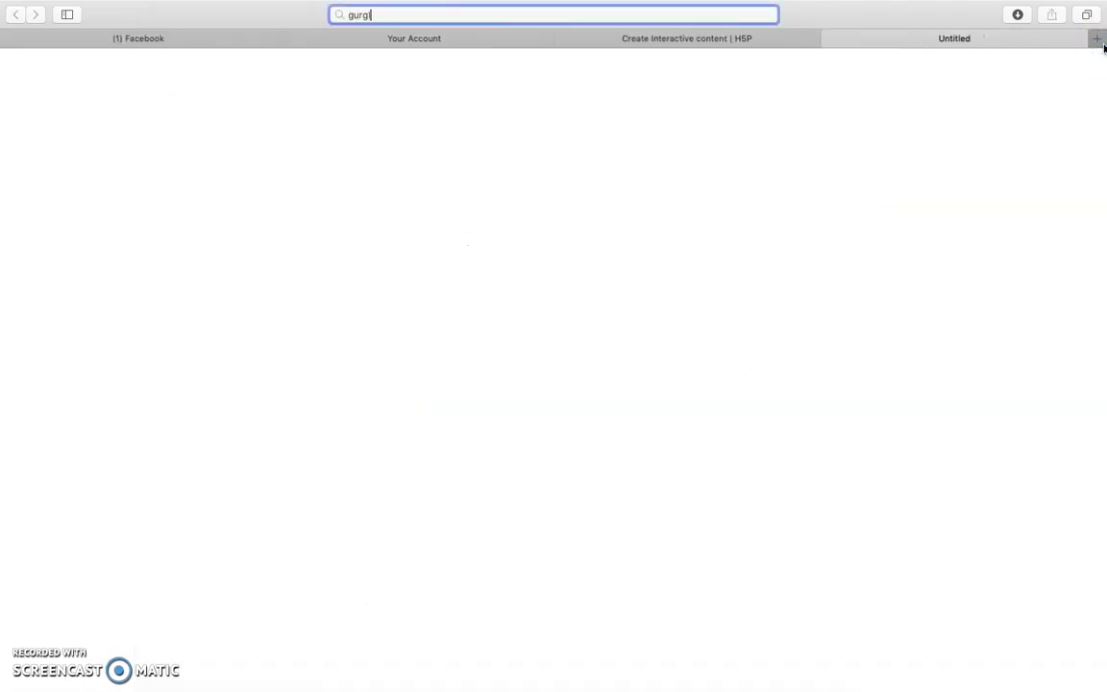
pyautogui.write('le')
pyautogui.press('Return')
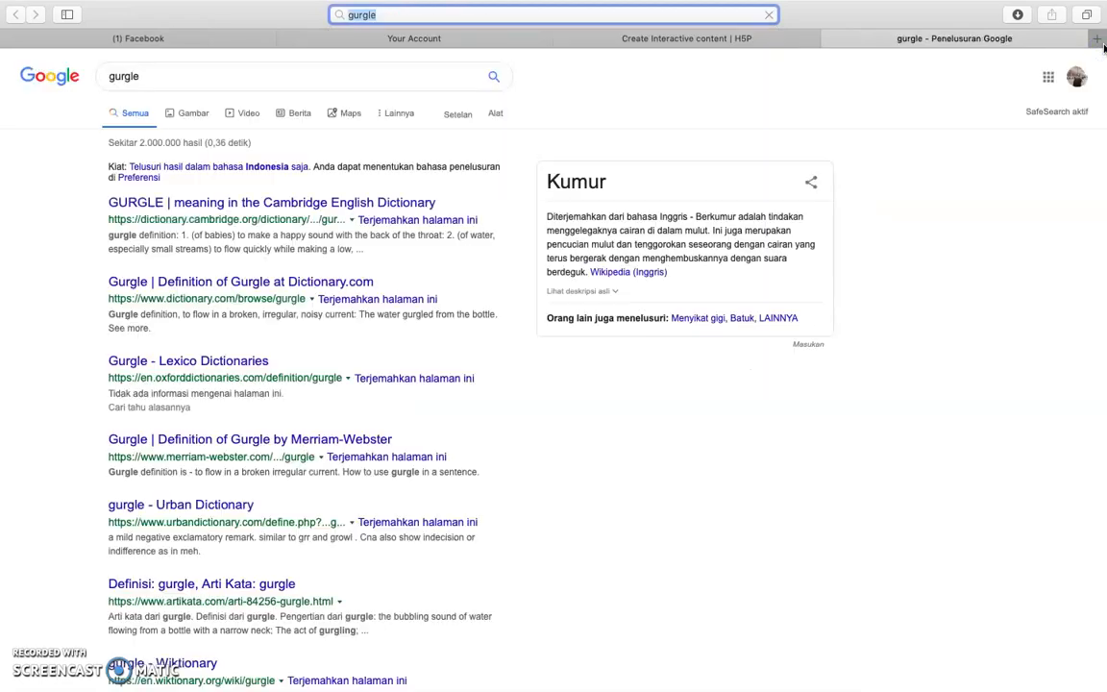
pyautogui.click(191, 113)
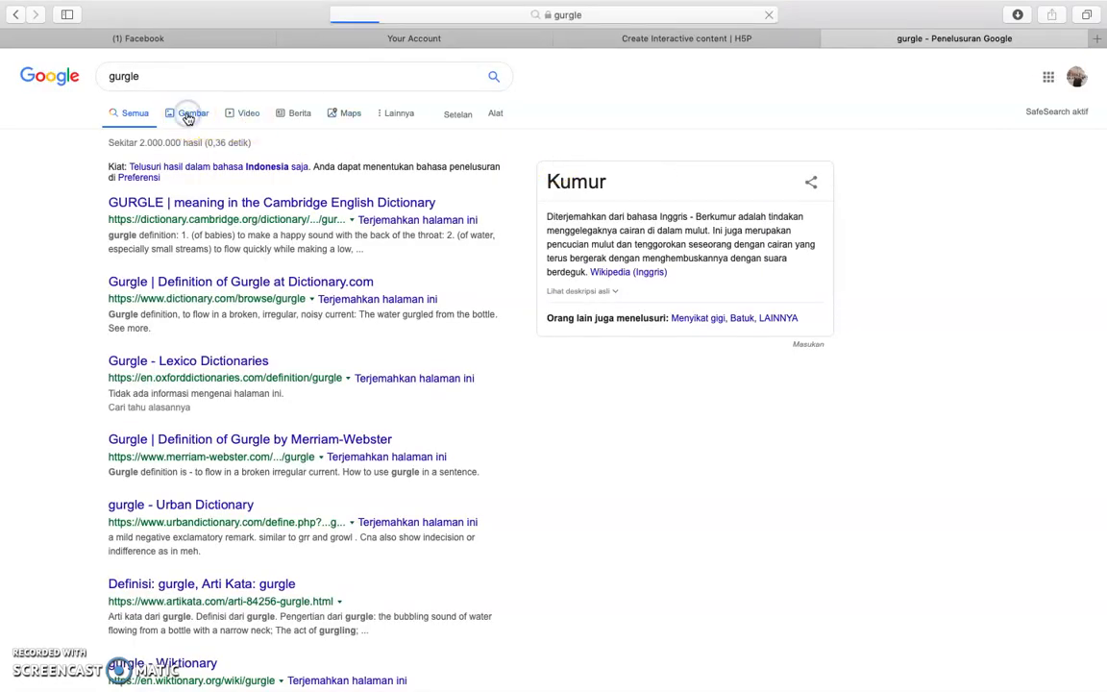
# Step: Look through the "gurgle" image results and change the image search to "gurgling"
pyautogui.scroll(-10, 454, 282)
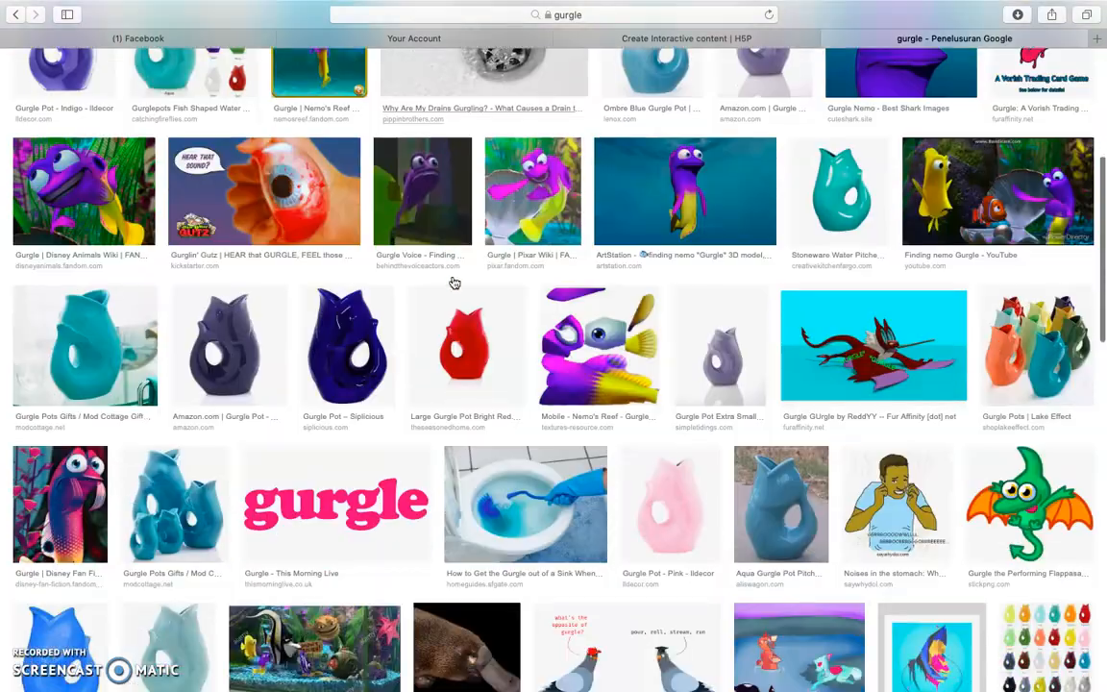
pyautogui.scroll(12, 452, 288)
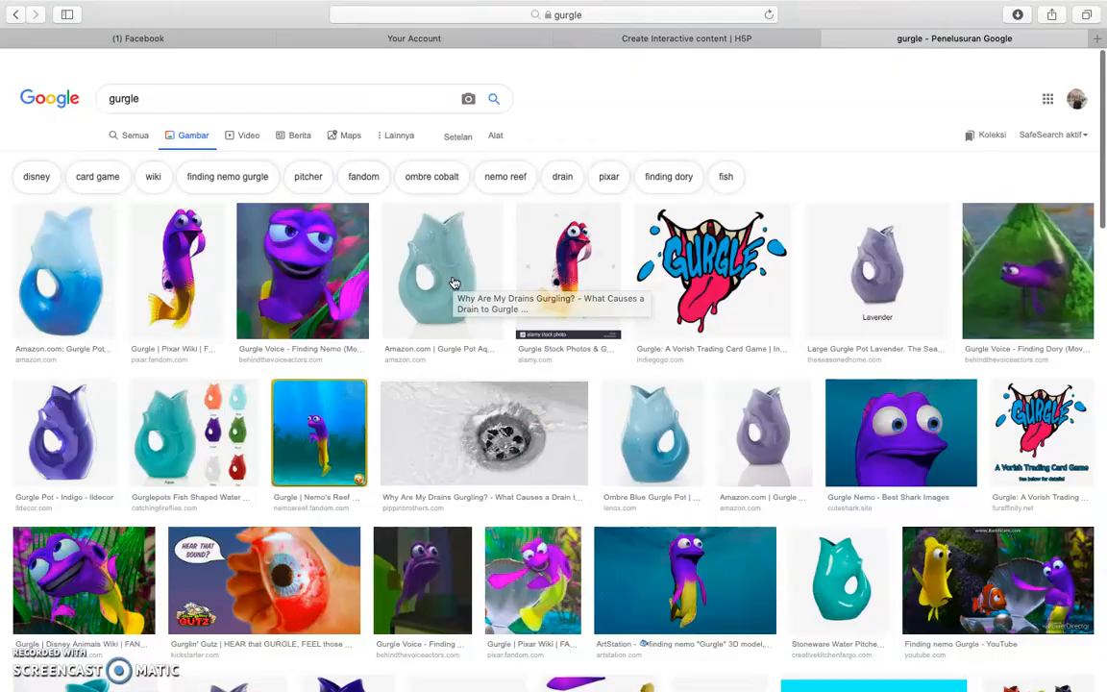
pyautogui.click(349, 77)
pyautogui.press('BackSpace')
pyautogui.write('ing')
pyautogui.press('Return')
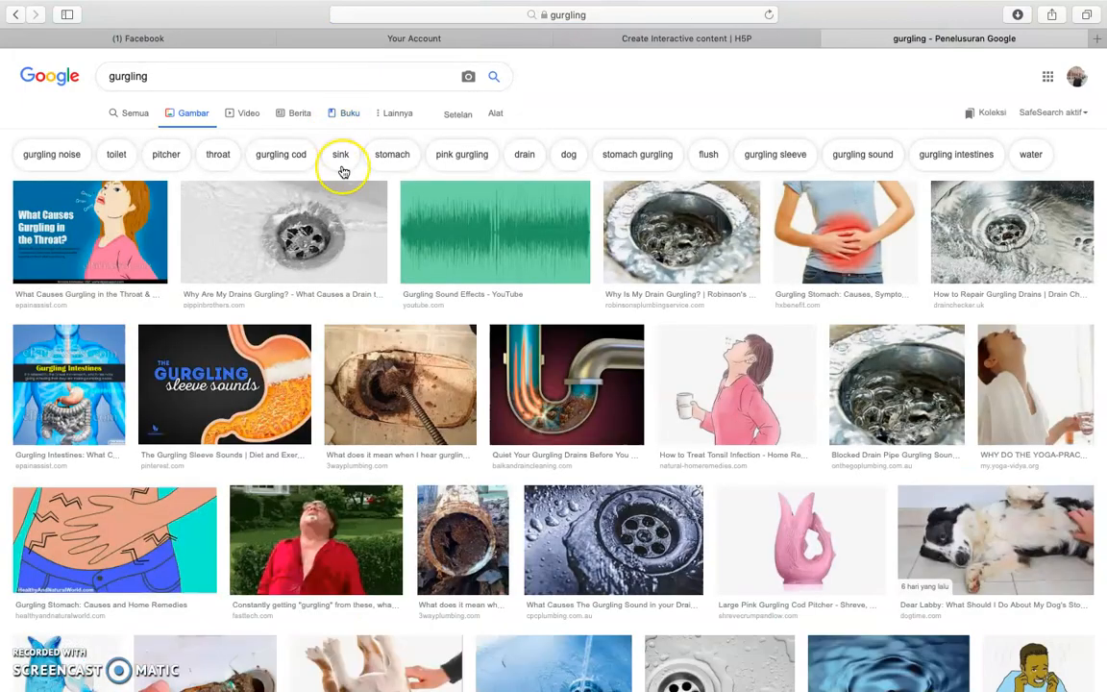
# Step: Save the gurgling stomach picture from HxBenefit to the Desktop as Gurgling-Stomach-1.jpg
pyautogui.scroll(-3, 457, 261)
pyautogui.scroll(1, 457, 262)
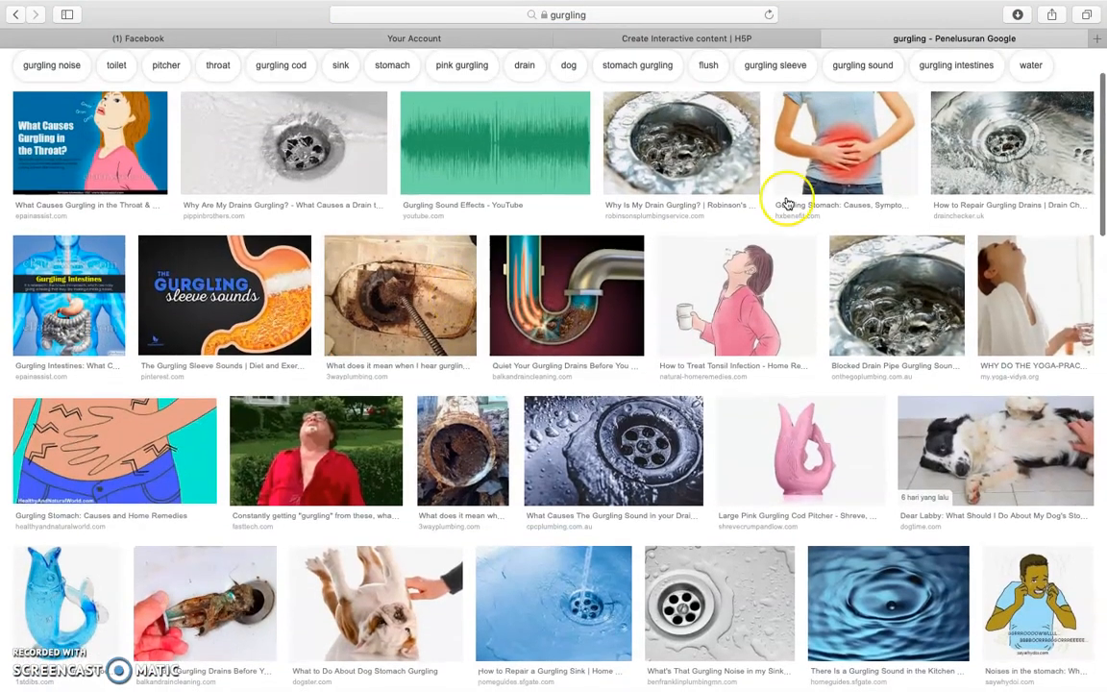
pyautogui.click(853, 159)
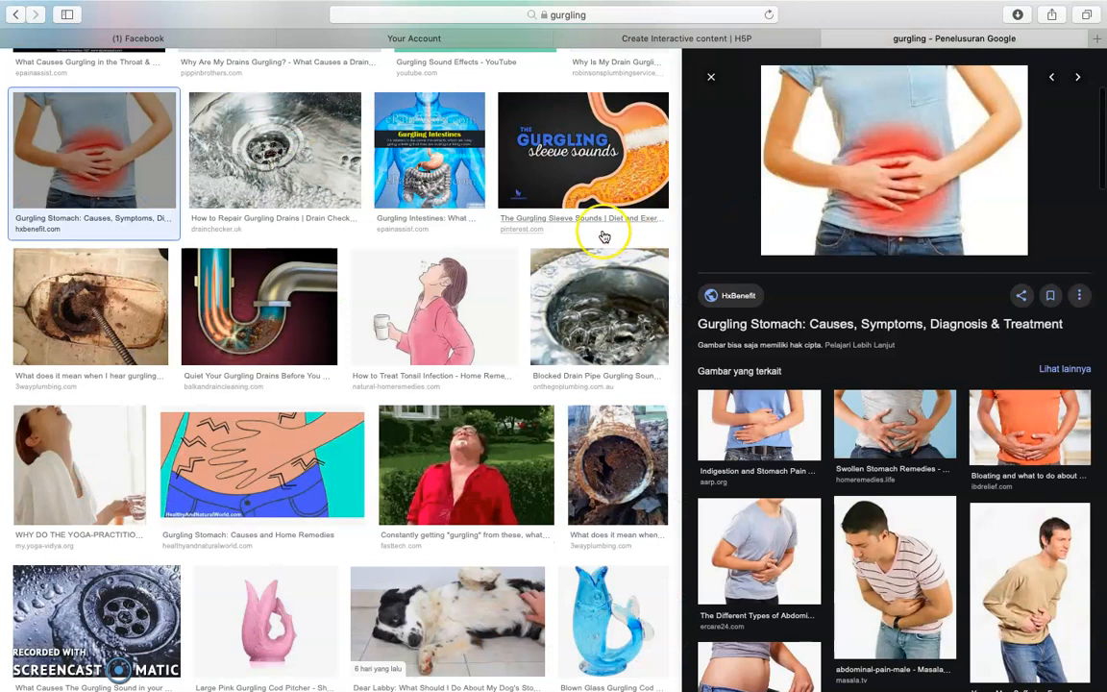
pyautogui.rightClick(855, 201)
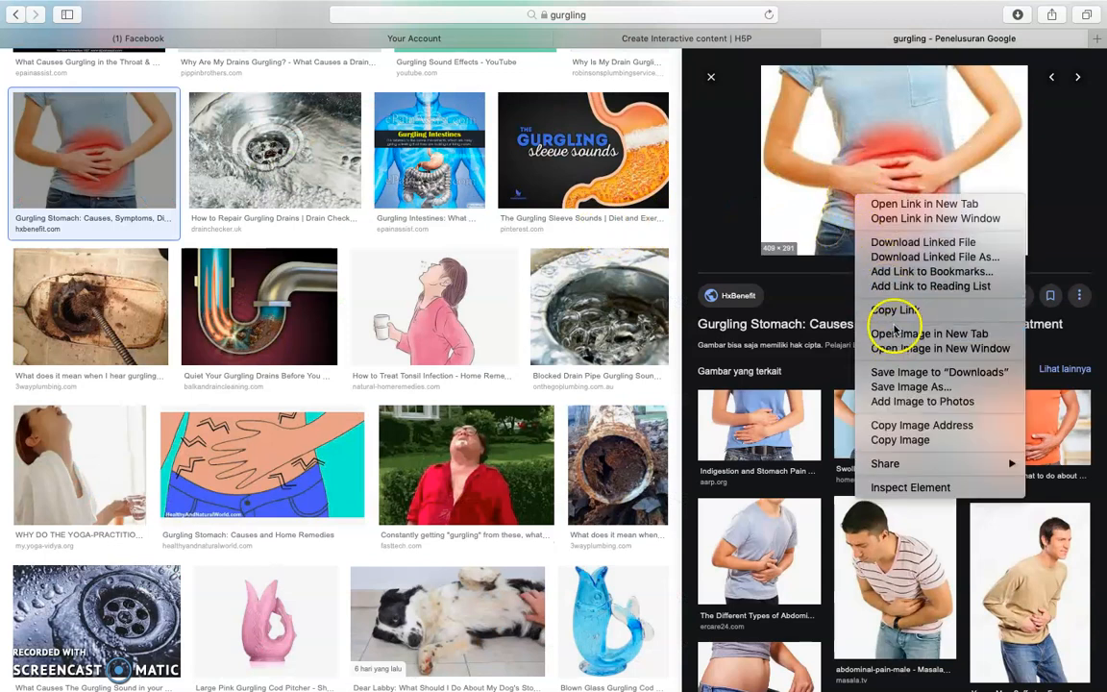
pyautogui.click(815, 276)
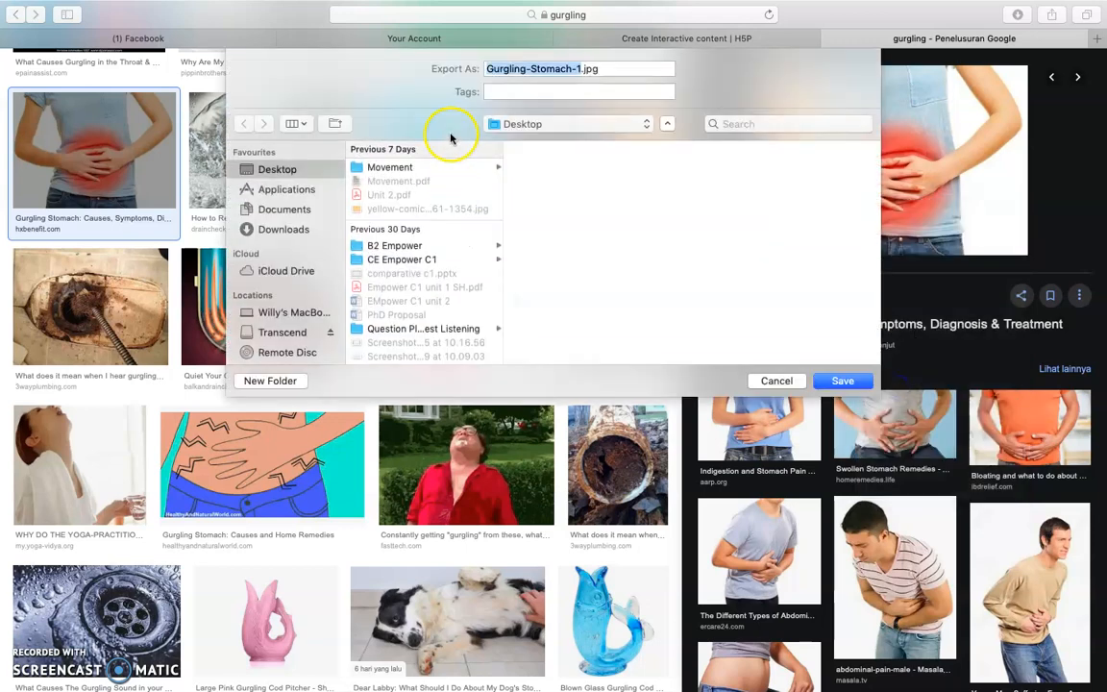
pyautogui.click(842, 381)
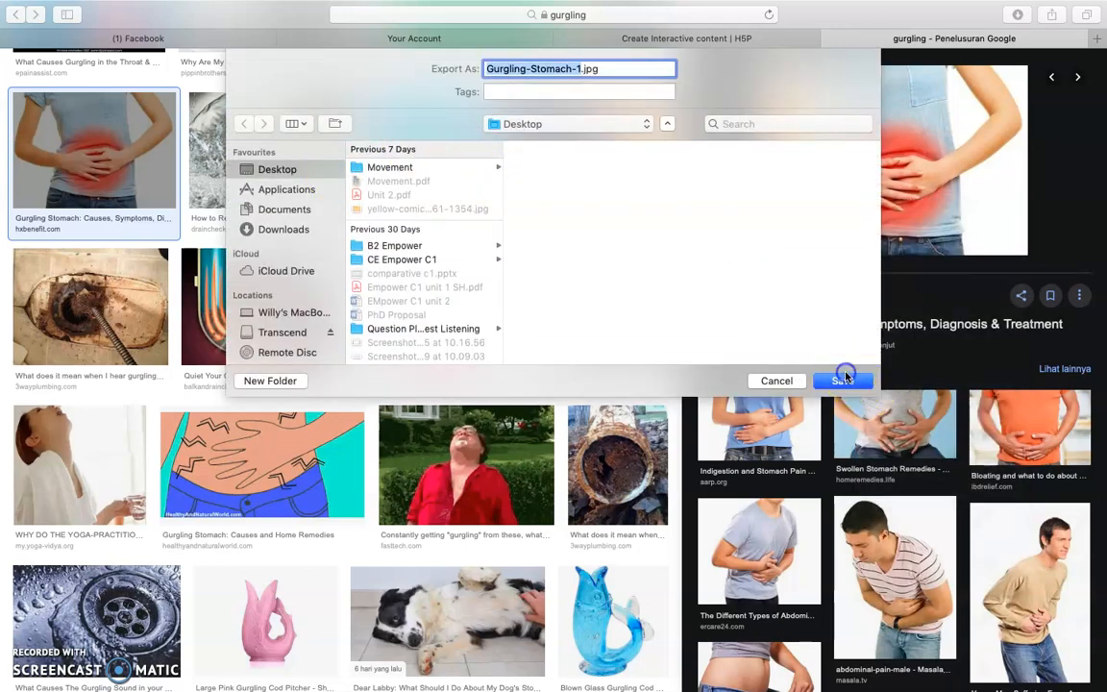
# Step: Return to the H5P editor and add Gurgling-Stomach-1.jpg from the Desktop as the gurgle dialog's image
pyautogui.click(701, 39)
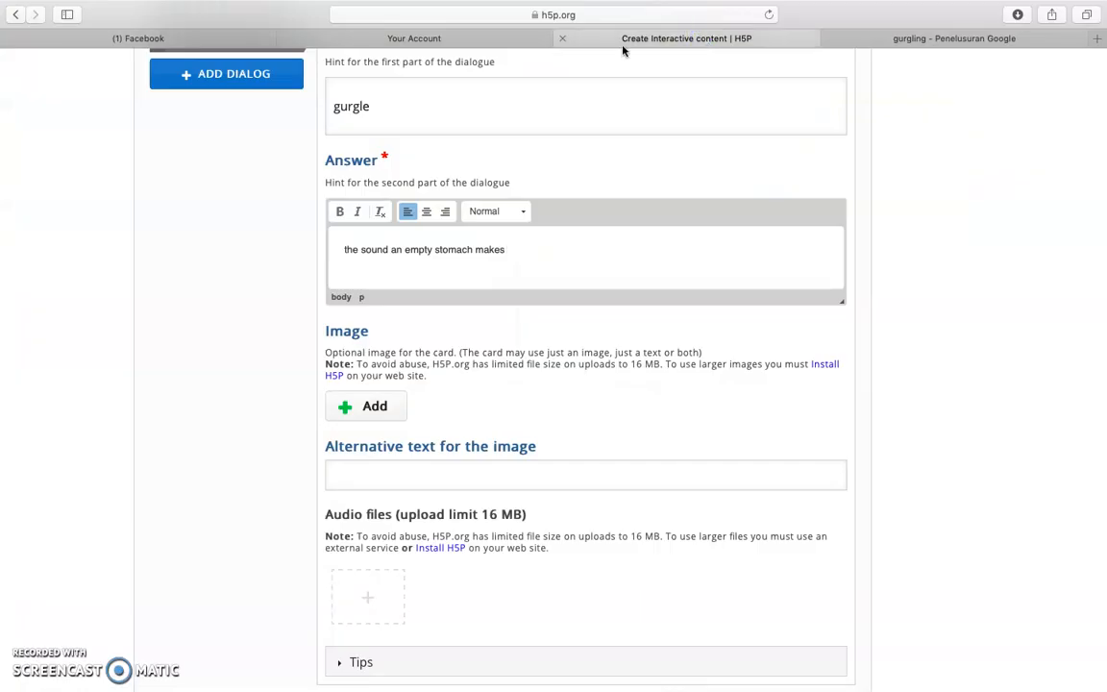
pyautogui.click(396, 416)
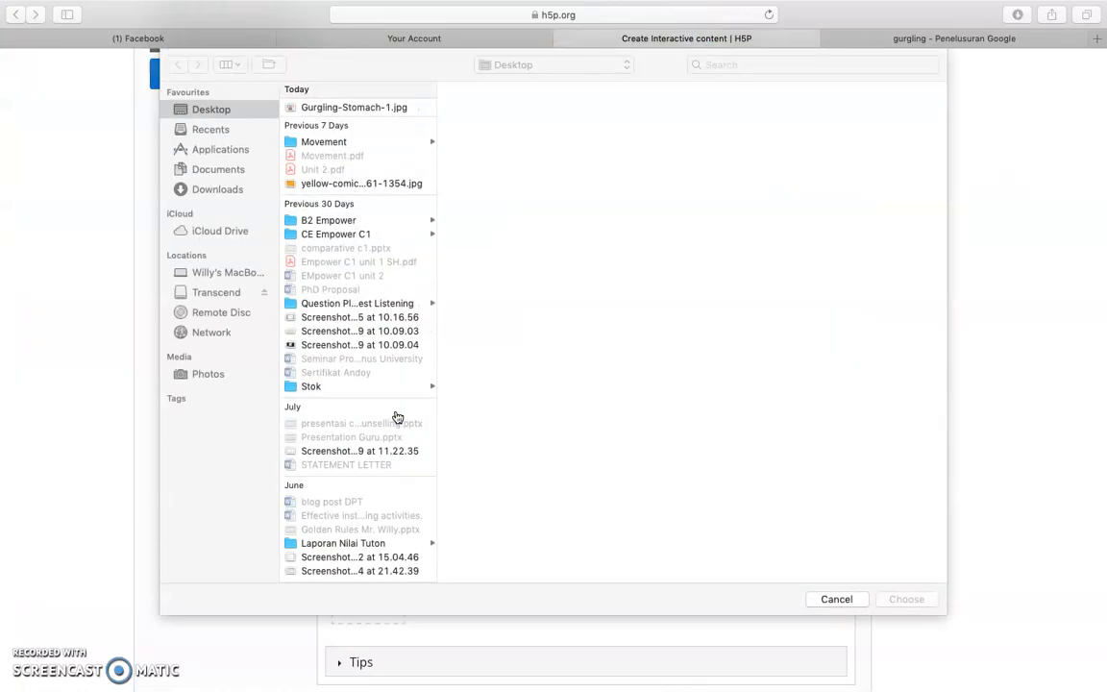
pyautogui.click(382, 107)
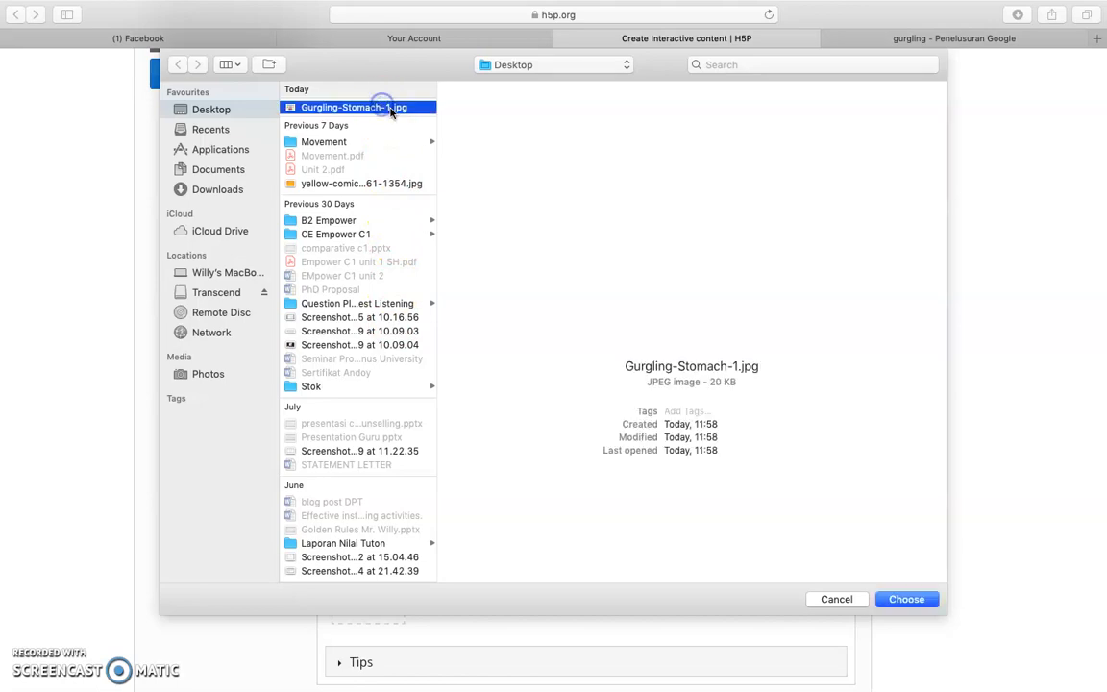
pyautogui.click(908, 598)
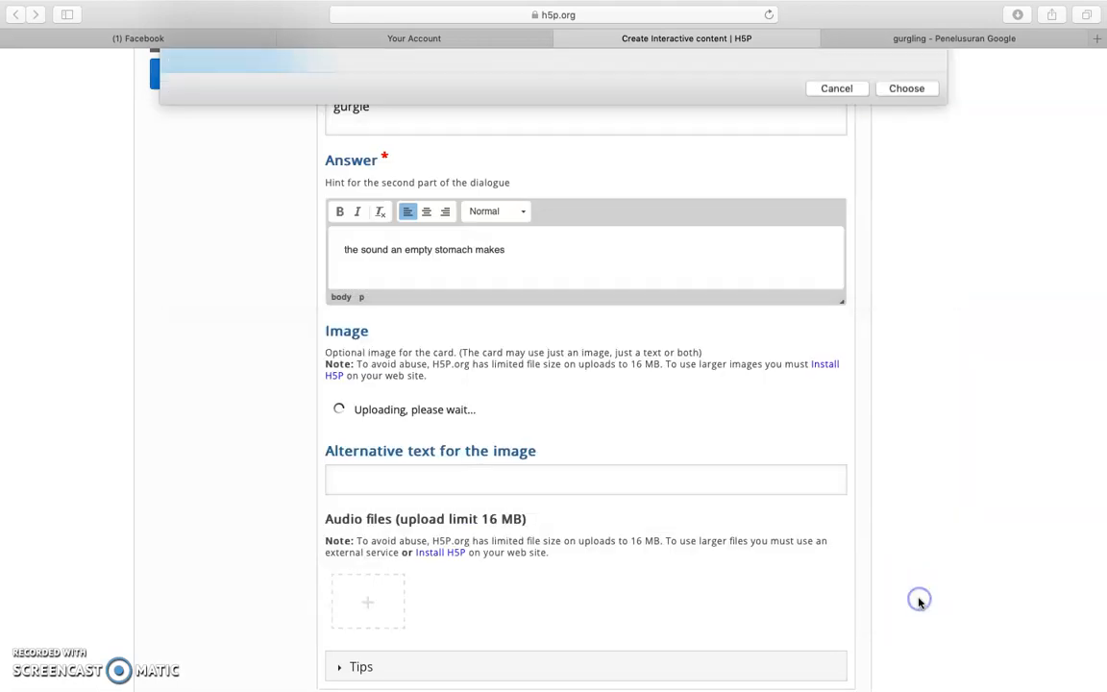
# Step: Review the gurgle dialog's text, answer and image and the remaining settings in the content form
pyautogui.scroll(-4, 919, 600)
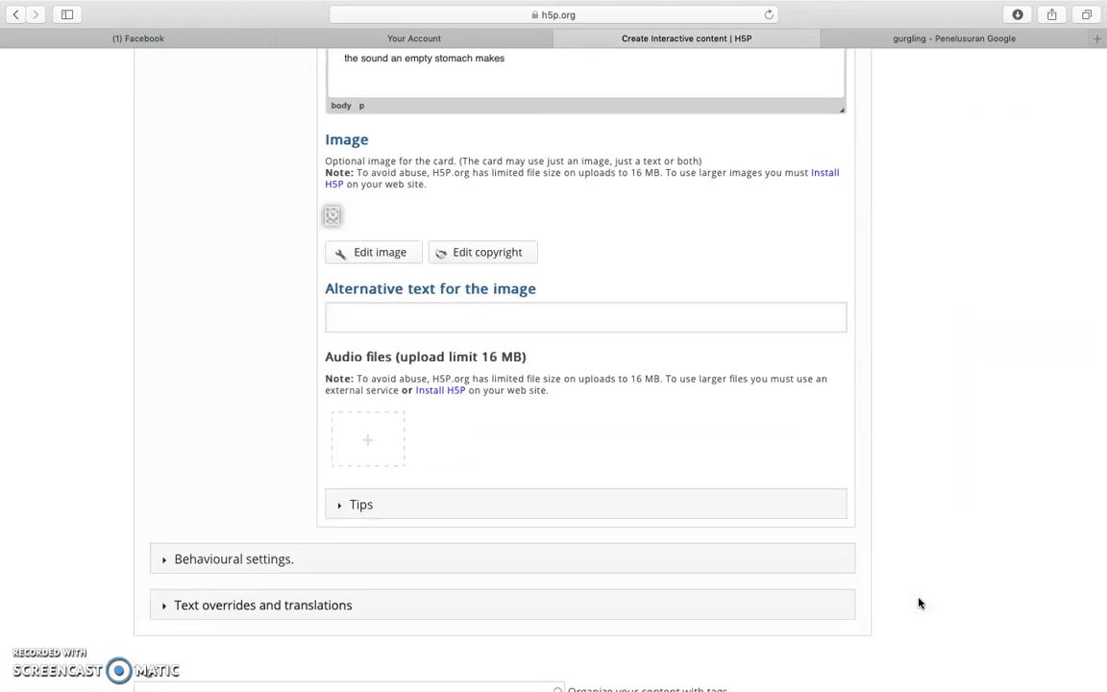
pyautogui.scroll(-3, 918, 603)
pyautogui.scroll(-3, 918, 603)
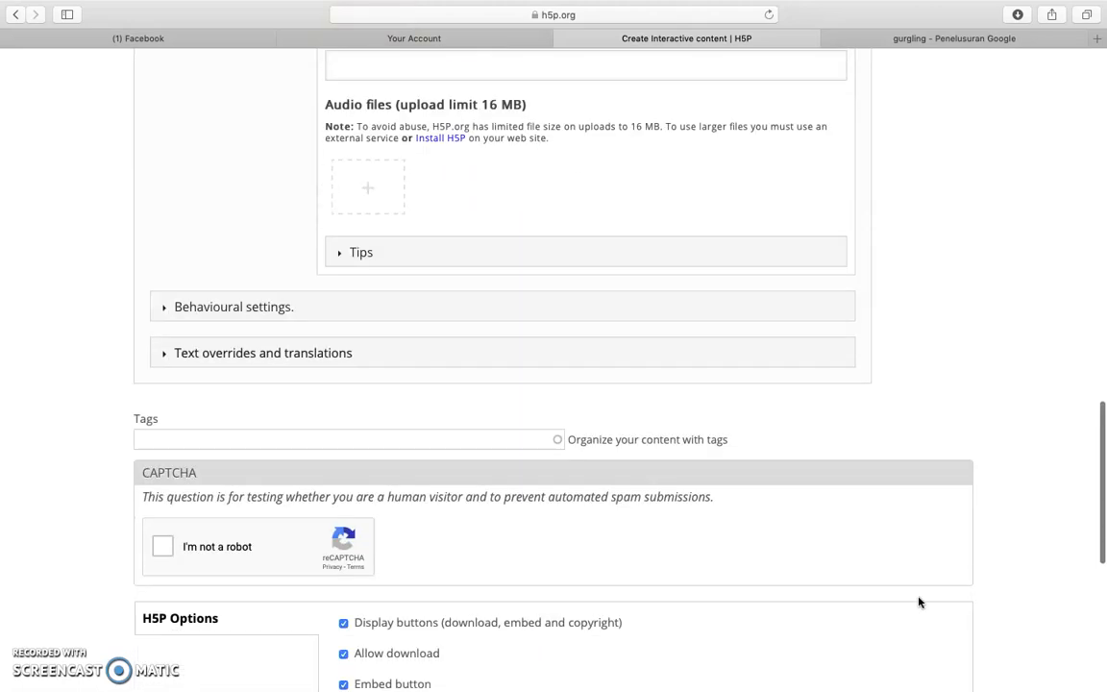
pyautogui.scroll(-4, 918, 602)
pyautogui.scroll(10, 919, 602)
pyautogui.scroll(10, 919, 603)
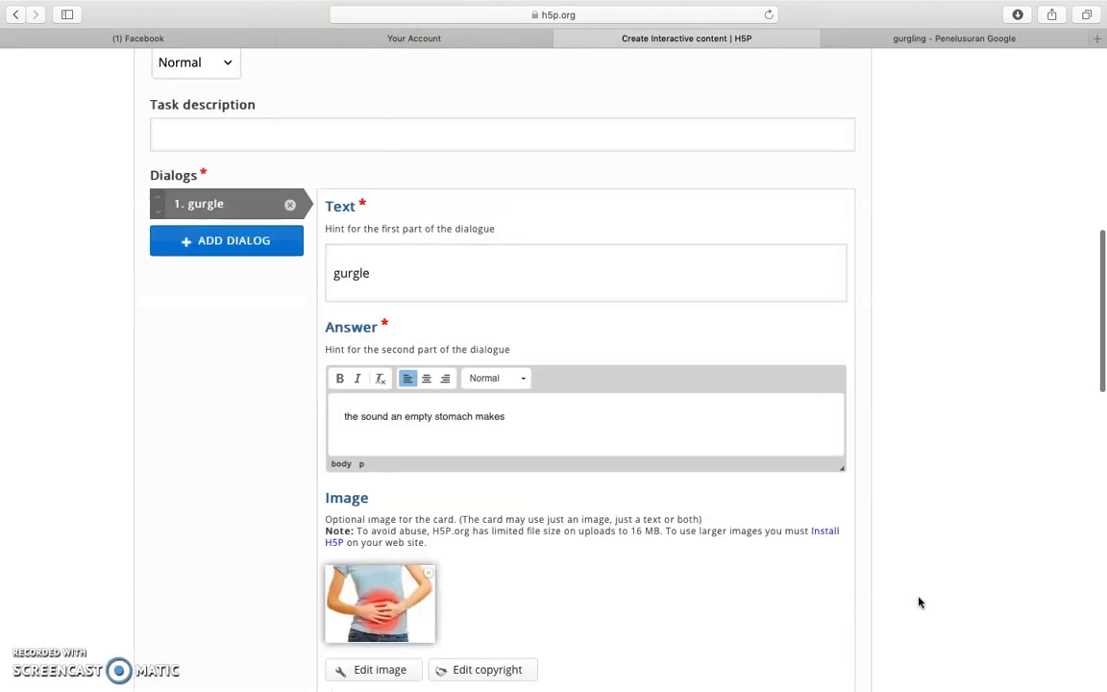
pyautogui.scroll(-2, 918, 603)
pyautogui.scroll(-9, 918, 602)
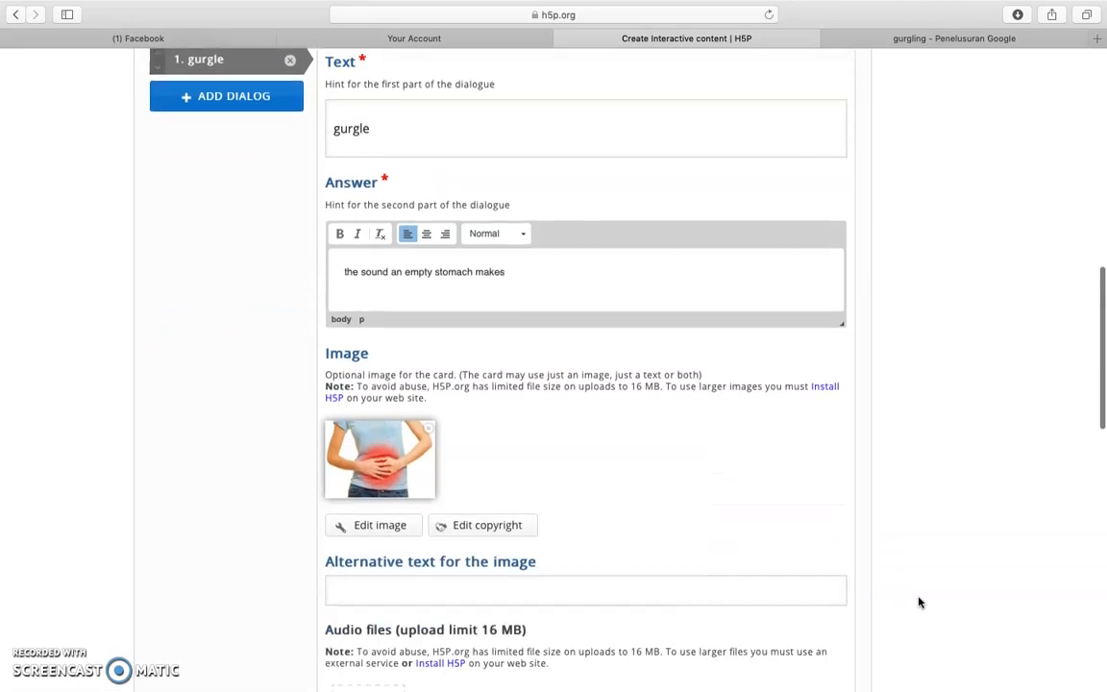
pyautogui.scroll(-4, 919, 602)
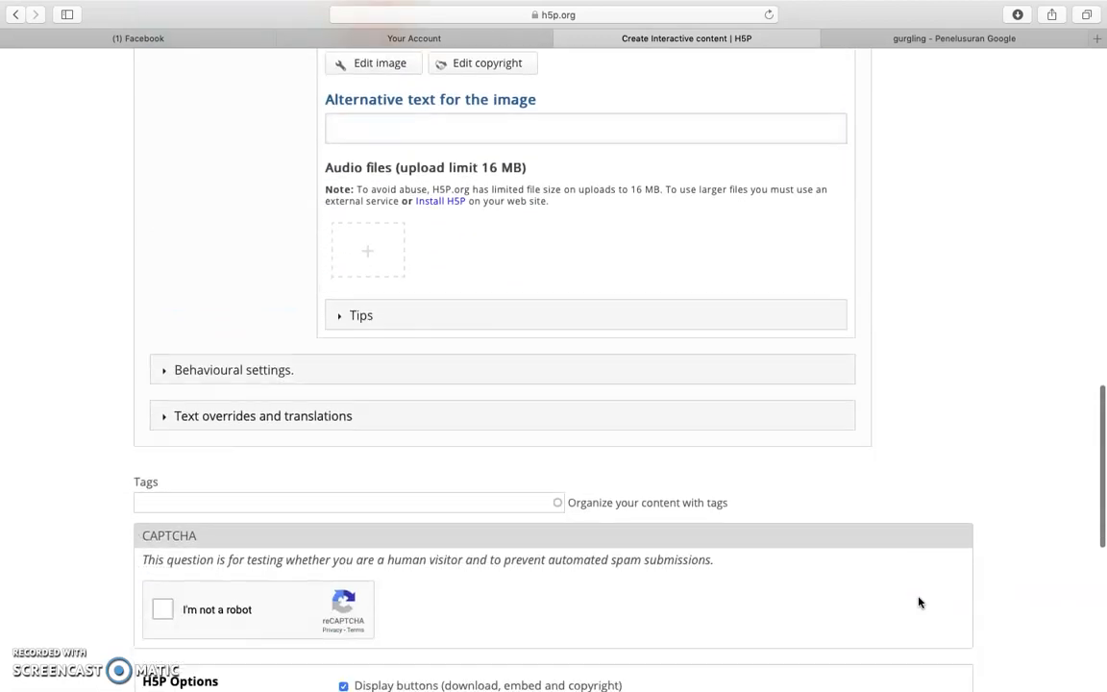
# Step: Complete the CAPTCHA by selecting all squares with traffic lights, and save the dialog cards content
pyautogui.scroll(-2, 840, 522)
pyautogui.click(162, 469)
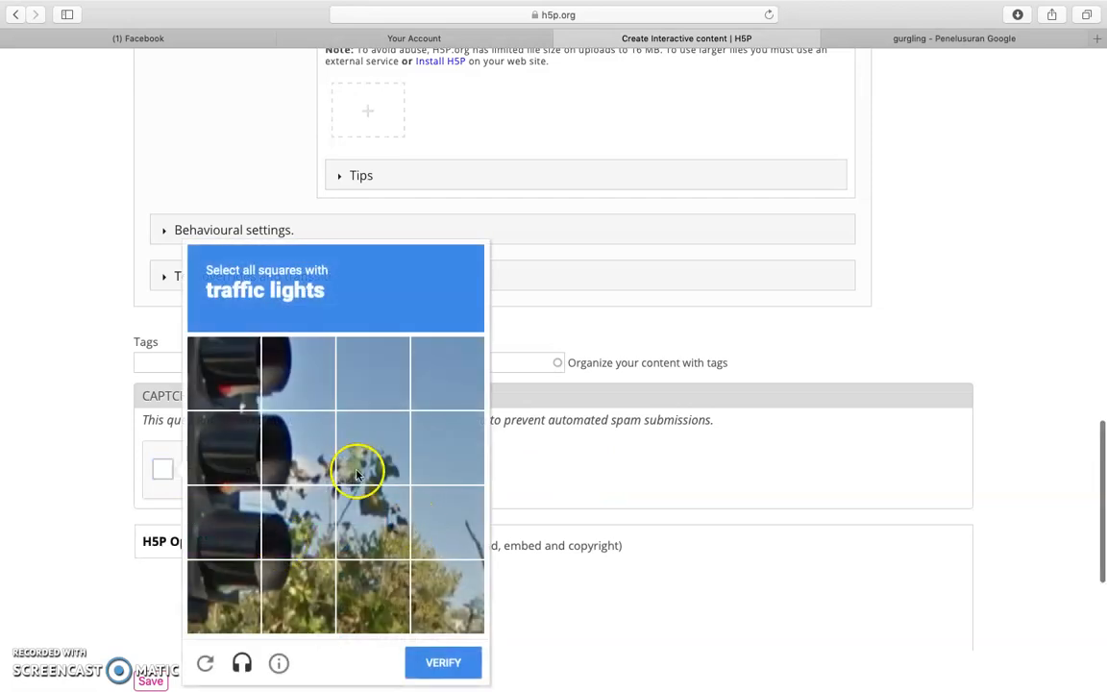
pyautogui.click(242, 395)
pyautogui.click(306, 384)
pyautogui.click(231, 447)
pyautogui.click(293, 447)
pyautogui.click(255, 495)
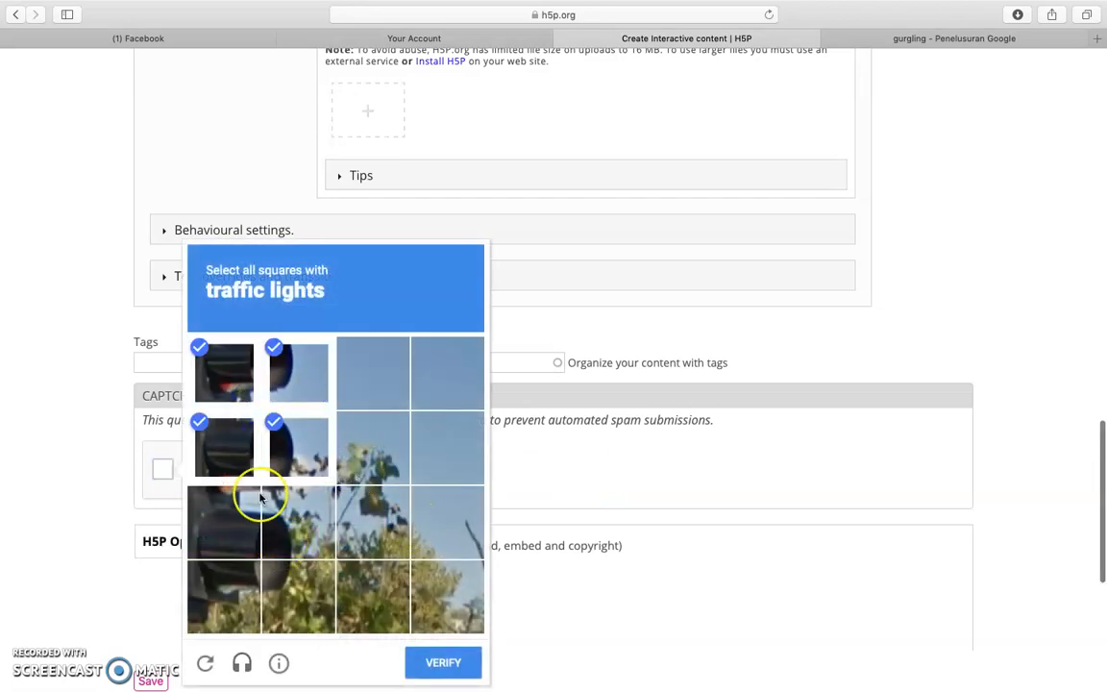
pyautogui.click(280, 520)
pyautogui.click(223, 596)
pyautogui.click(298, 596)
pyautogui.click(433, 663)
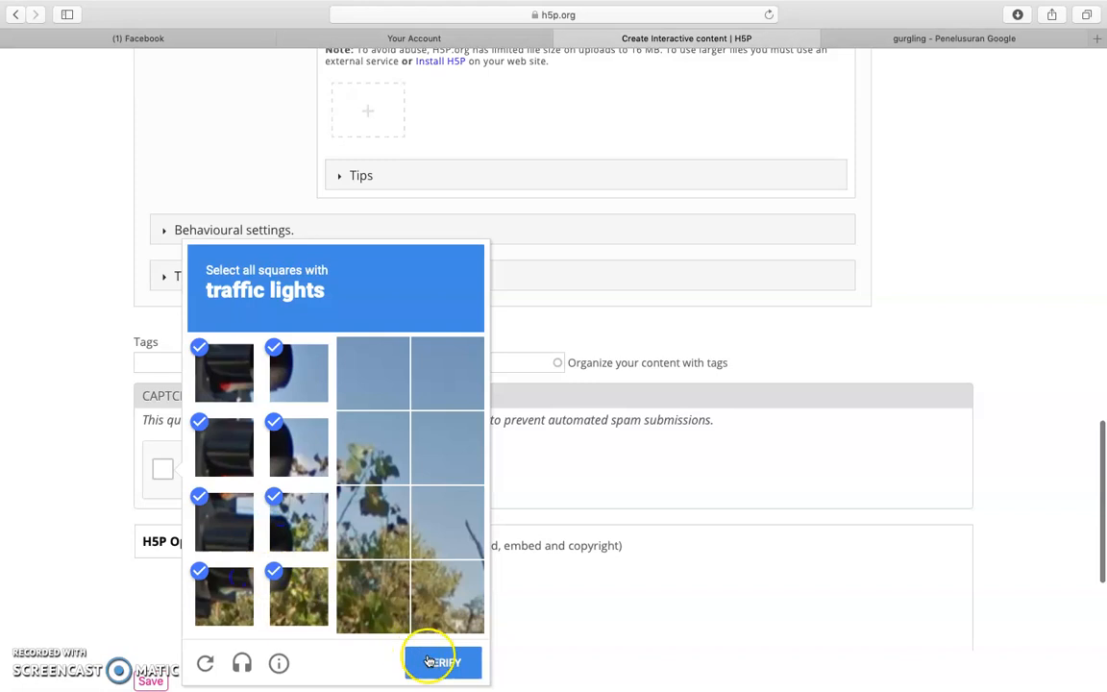
pyautogui.scroll(-4, 423, 576)
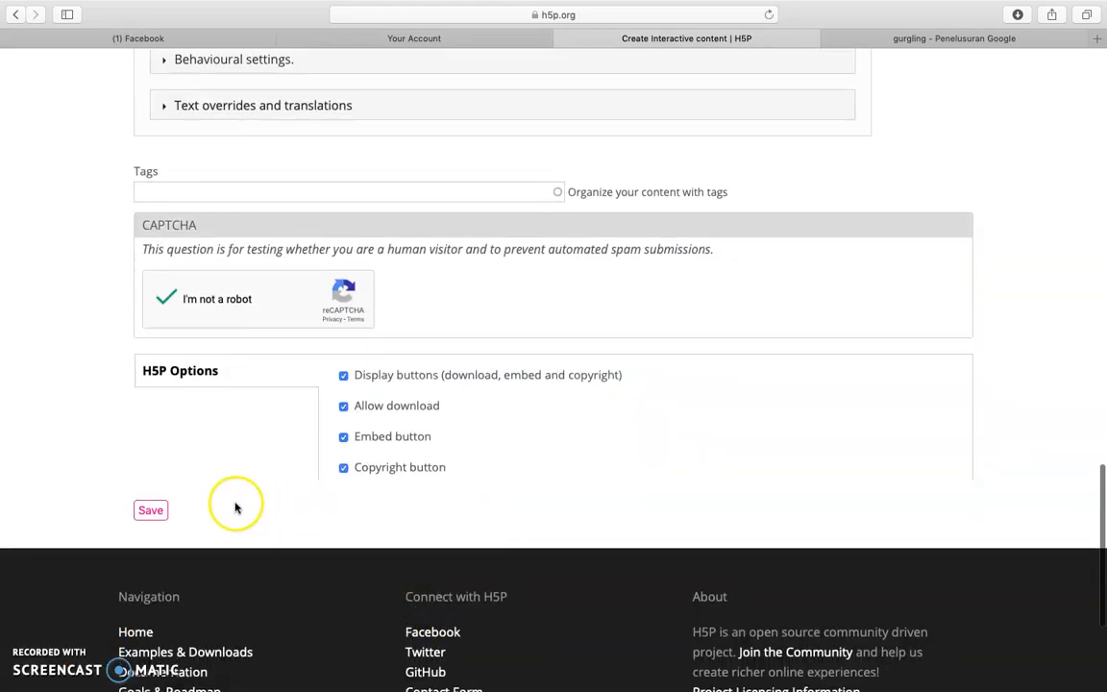
pyautogui.click(152, 510)
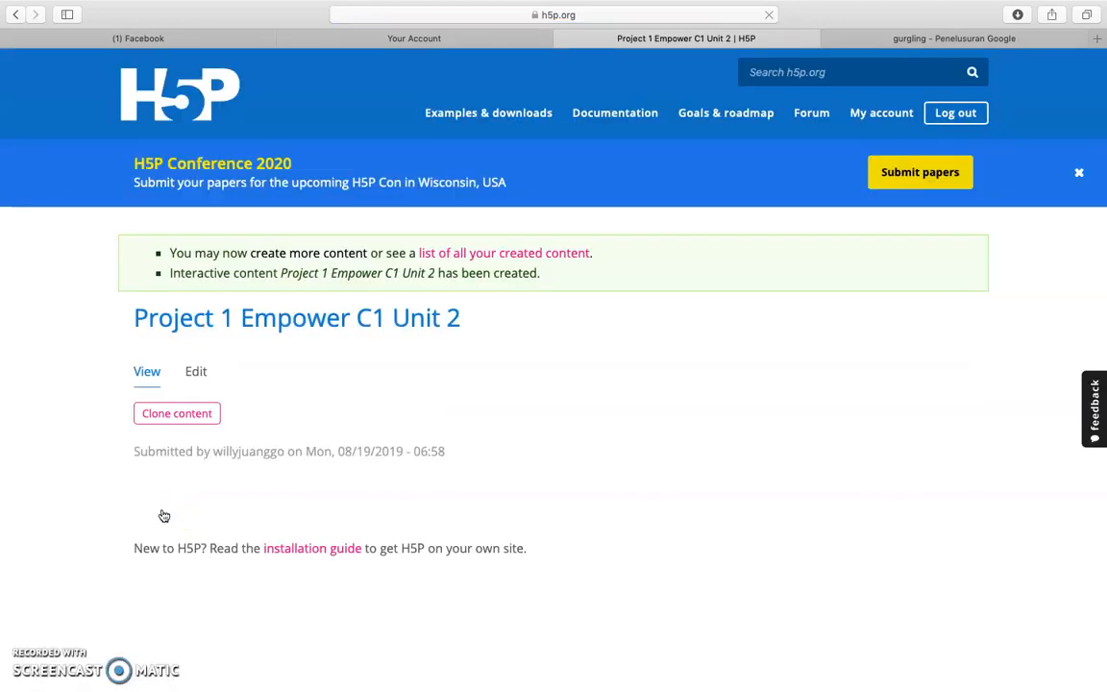
# Step: Preview the saved gurgle card and turn it to check the answer side
pyautogui.scroll(-5, 434, 522)
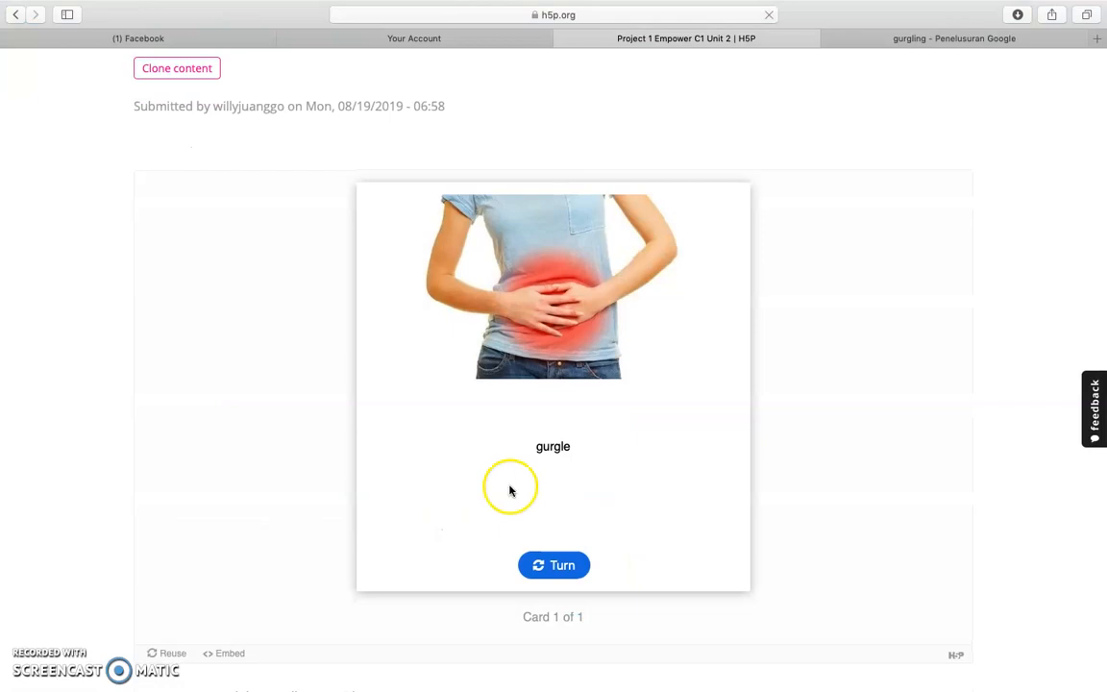
pyautogui.scroll(2, 563, 363)
pyautogui.scroll(-3, 567, 364)
pyautogui.click(563, 481)
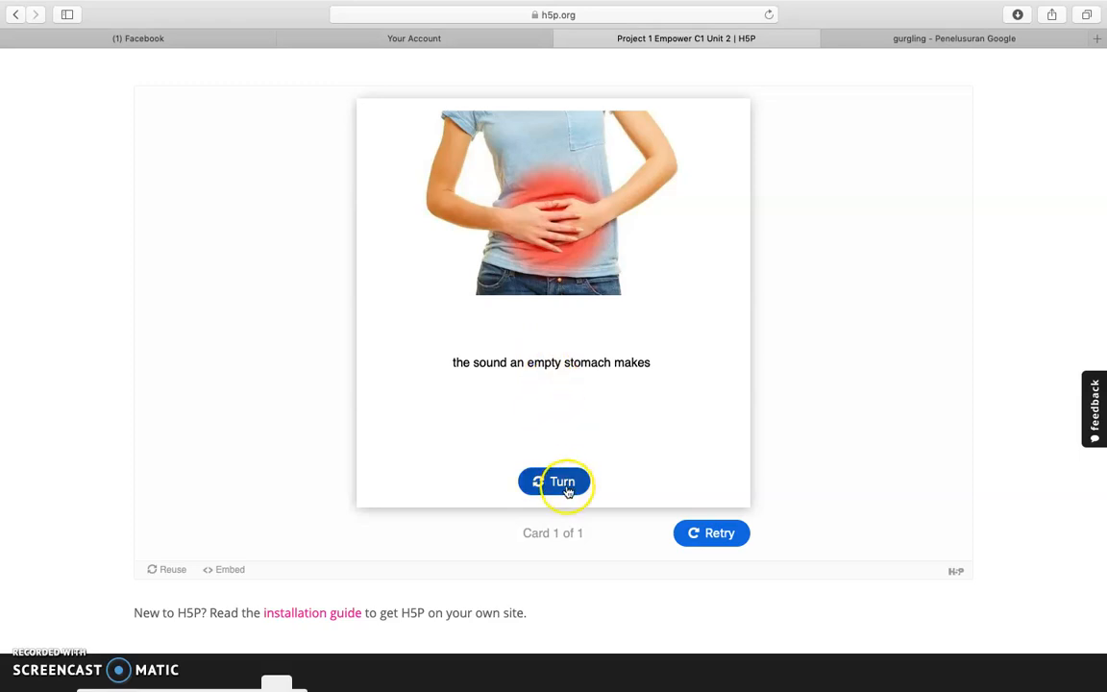
pyautogui.scroll(-3, 571, 487)
# Step: Reopen the saved "Project 1 Empower C1 Unit 2" content for editing at its list of dialogs
pyautogui.scroll(6, 567, 488)
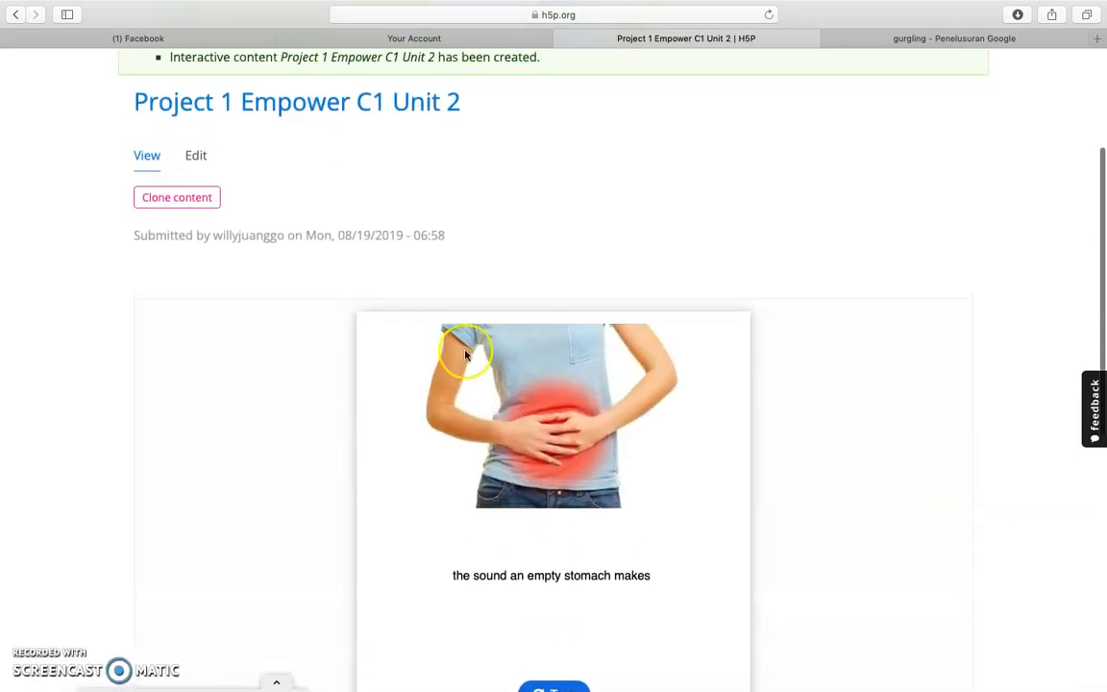
pyautogui.click(196, 165)
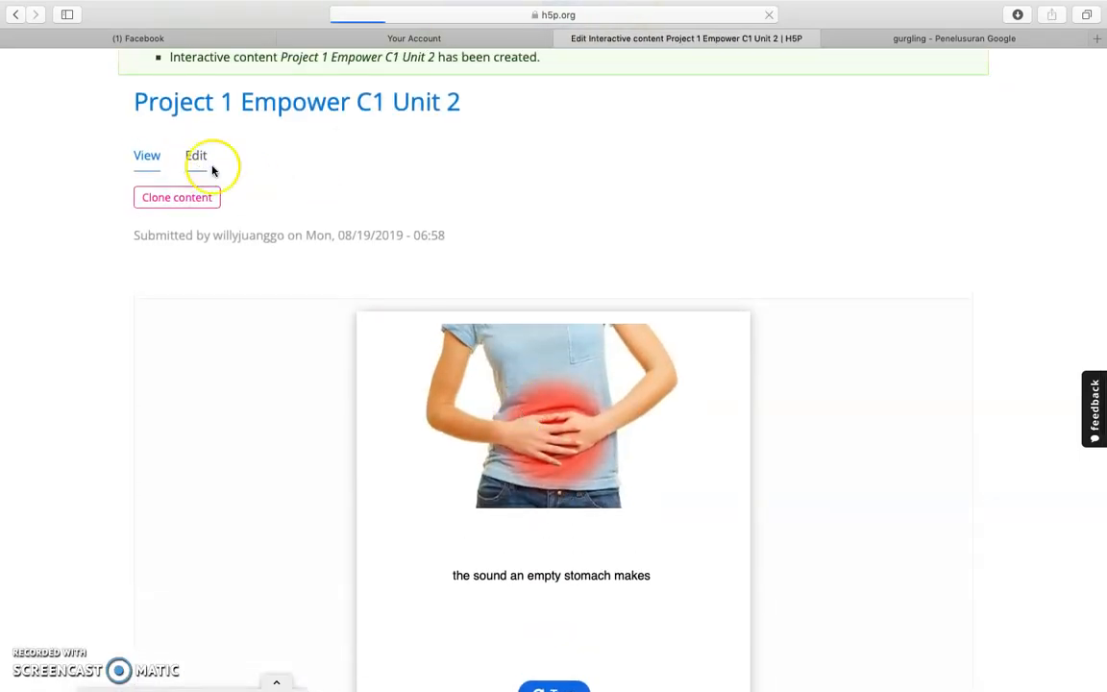
pyautogui.scroll(-5, 384, 250)
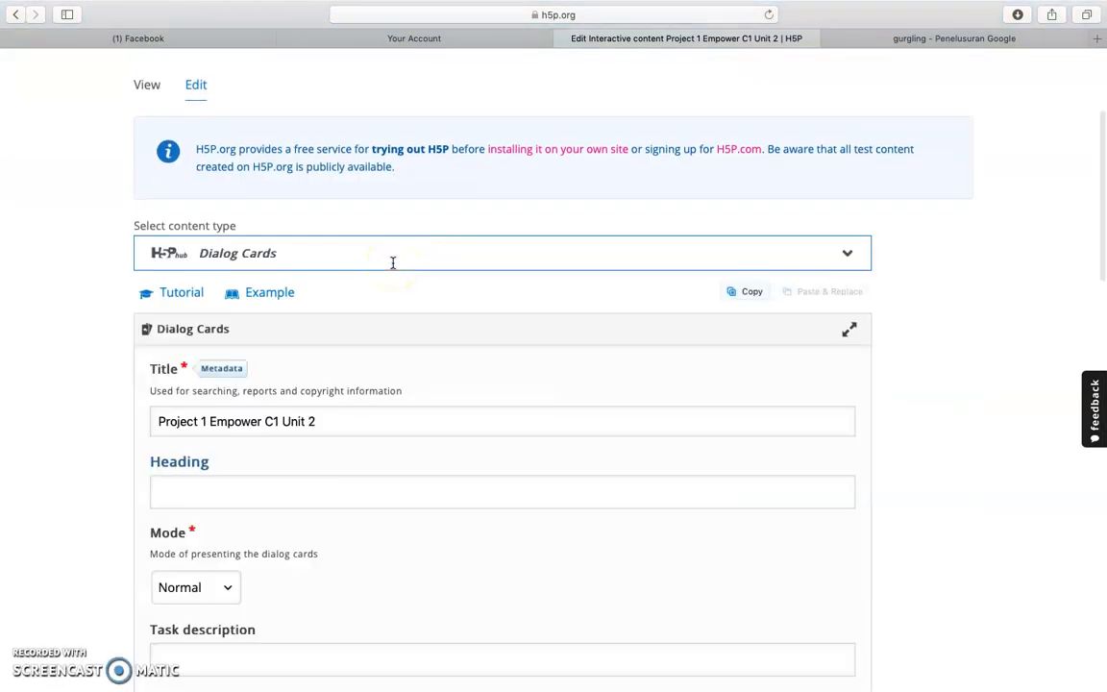
pyautogui.scroll(-10, 392, 261)
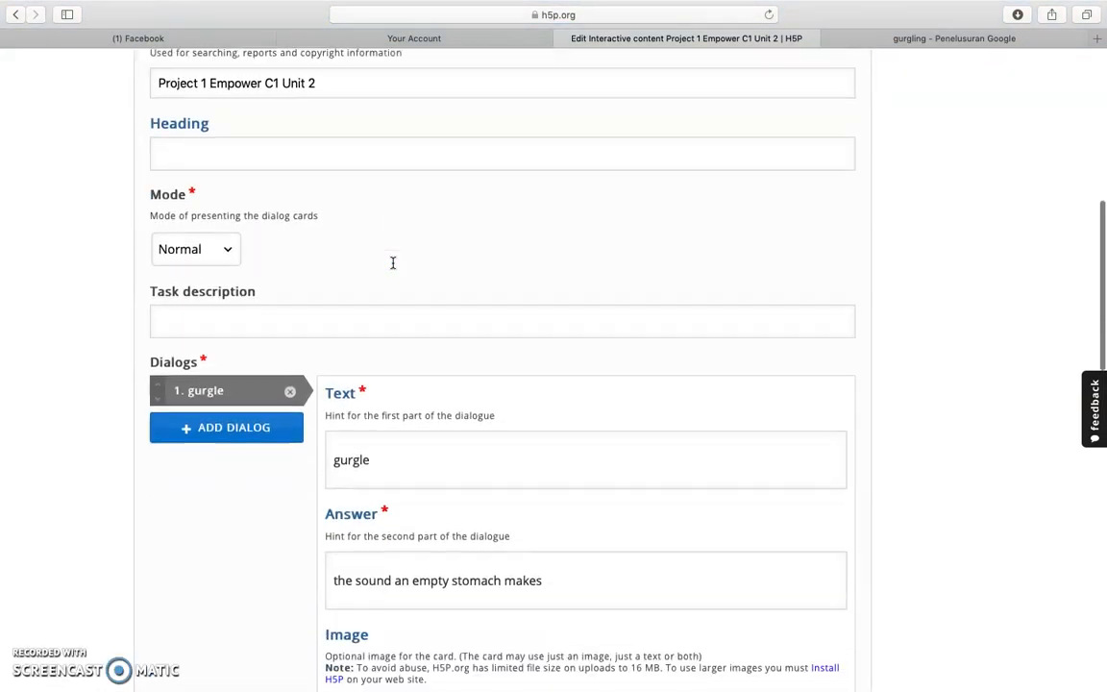
pyautogui.scroll(-10, 392, 261)
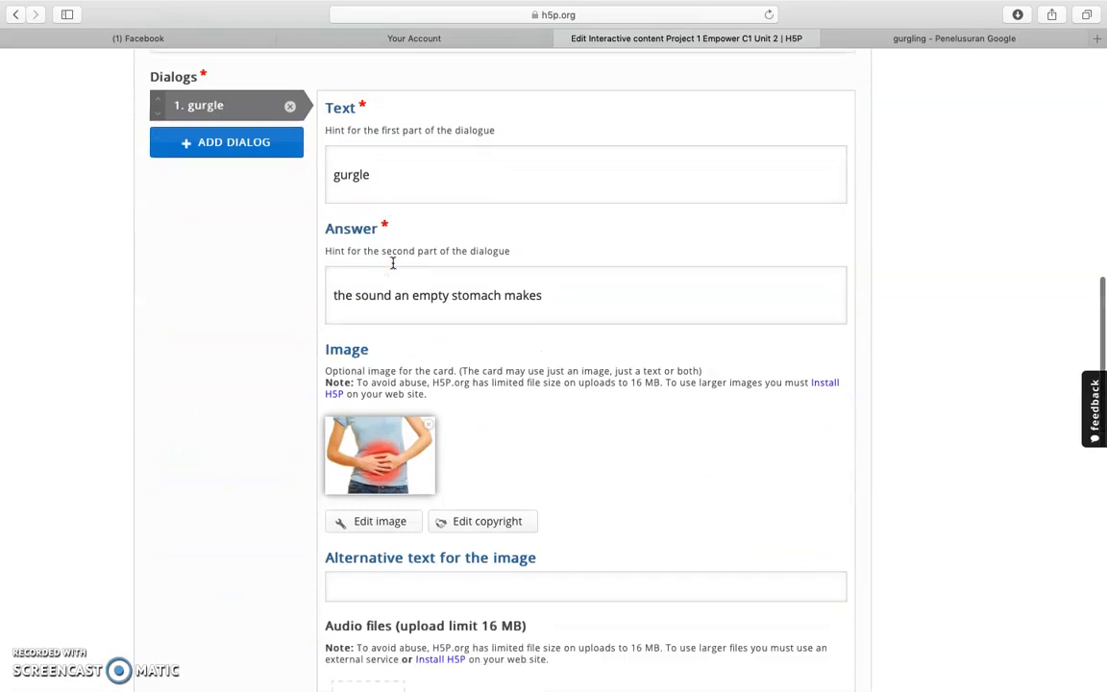
pyautogui.scroll(7, 392, 262)
pyautogui.scroll(4, 393, 261)
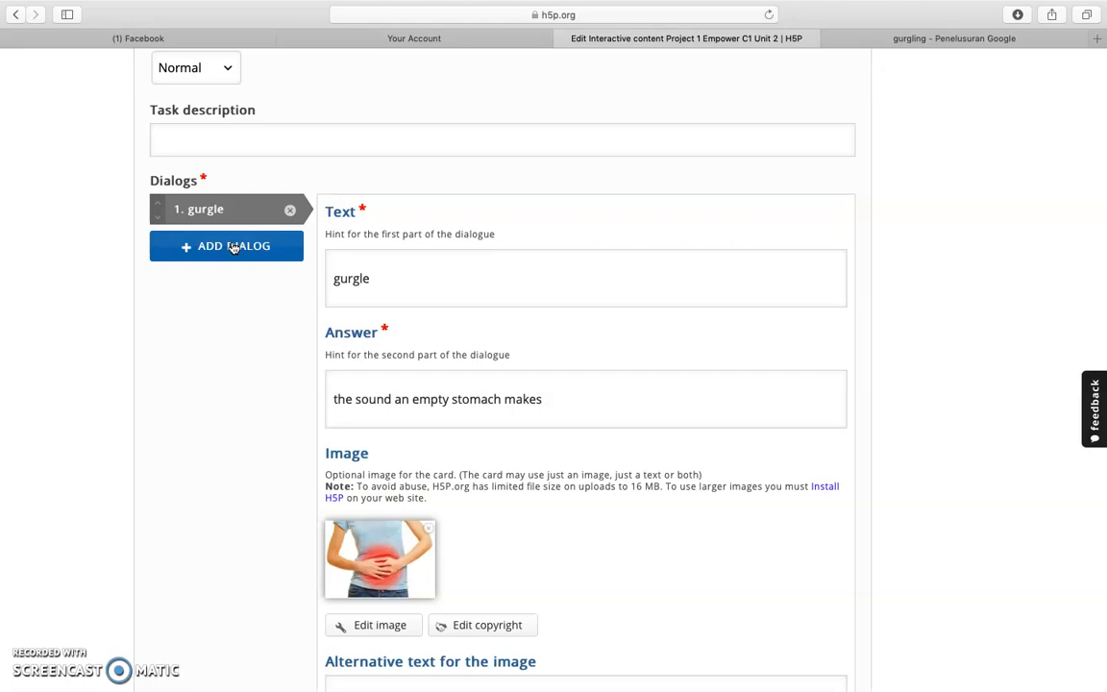
# Step: Add a second dialog with the text "whisper" and the answer "the sound made by using the breath only to speak"
pyautogui.click(234, 248)
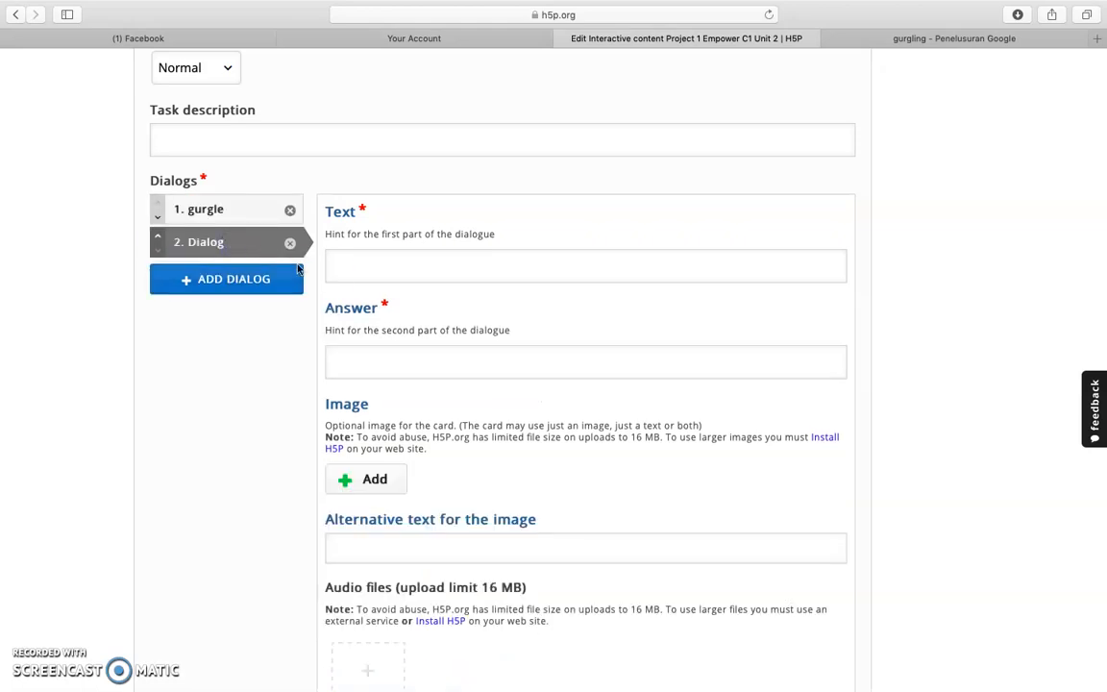
pyautogui.click(364, 268)
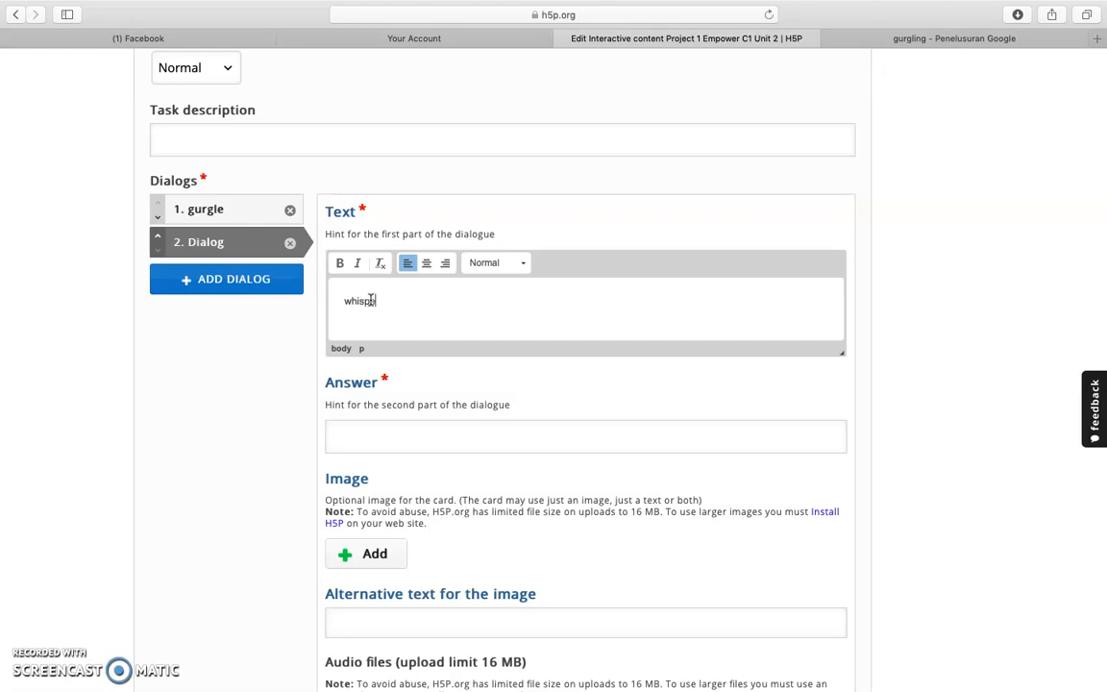
pyautogui.click(392, 440)
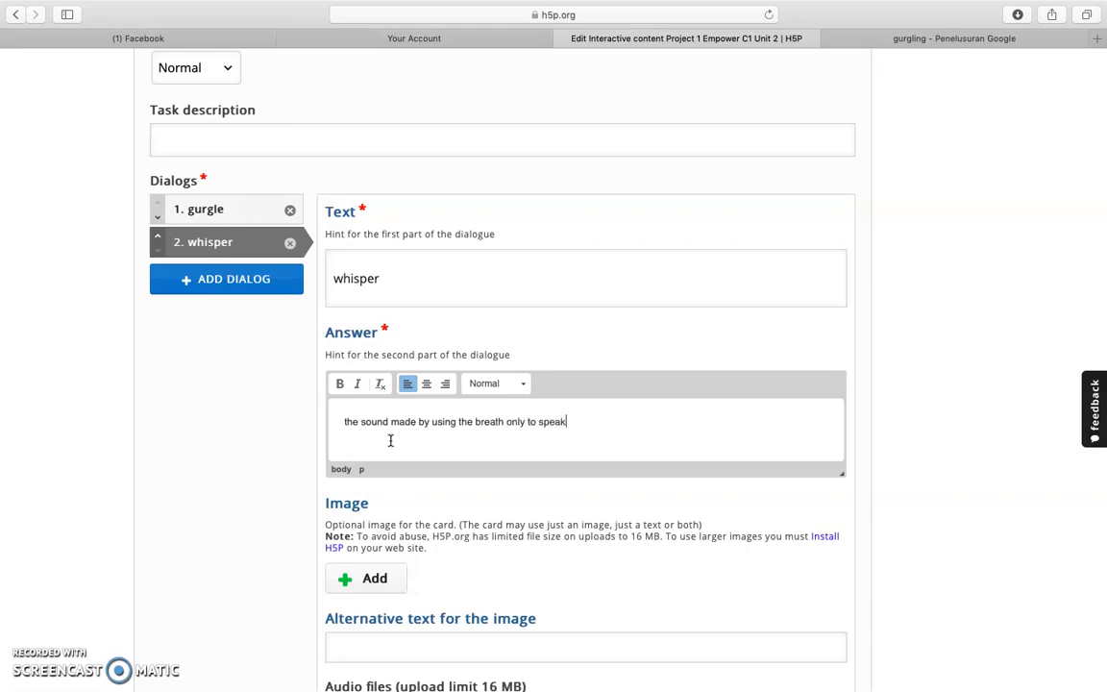
# Step: Switch to the Google image results and search for images of "whisper"
pyautogui.click(929, 35)
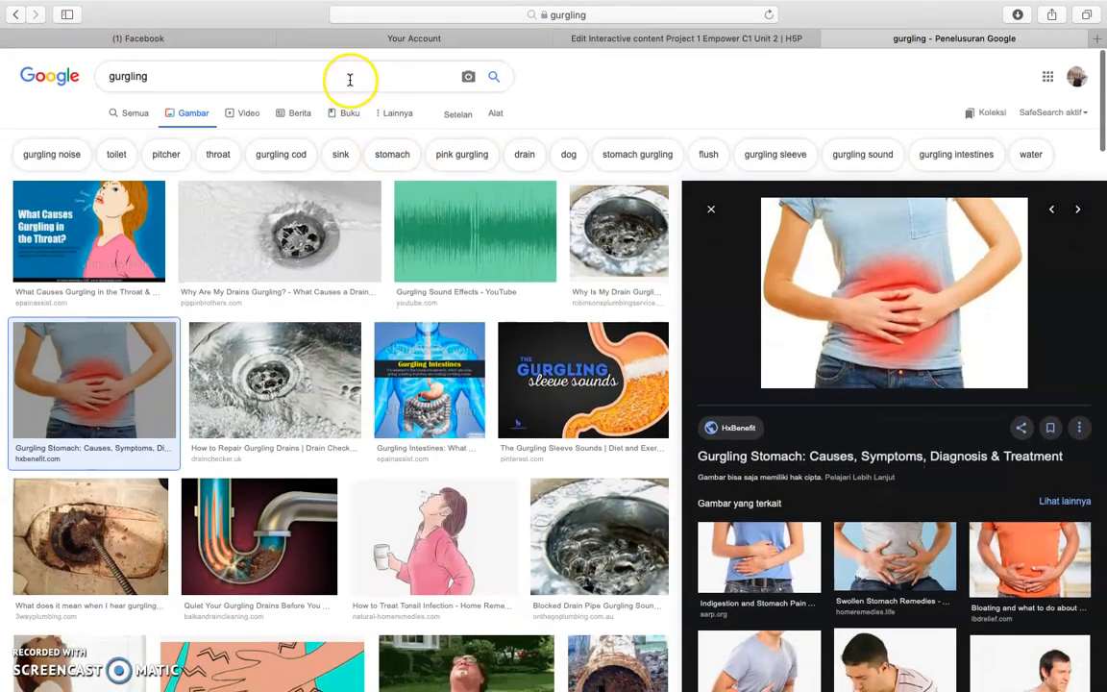
pyautogui.doubleClick(350, 80)
pyautogui.write('whisper')
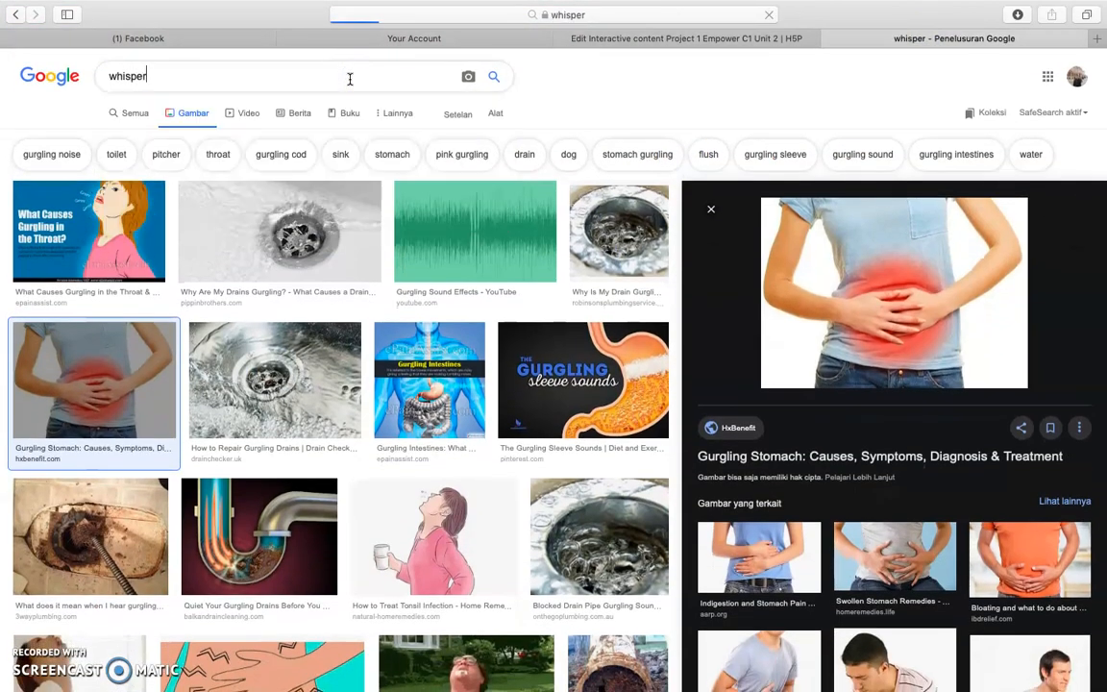
# Step: Run the image search for "whisper" and refine it to "whispering"
pyautogui.press('Return')
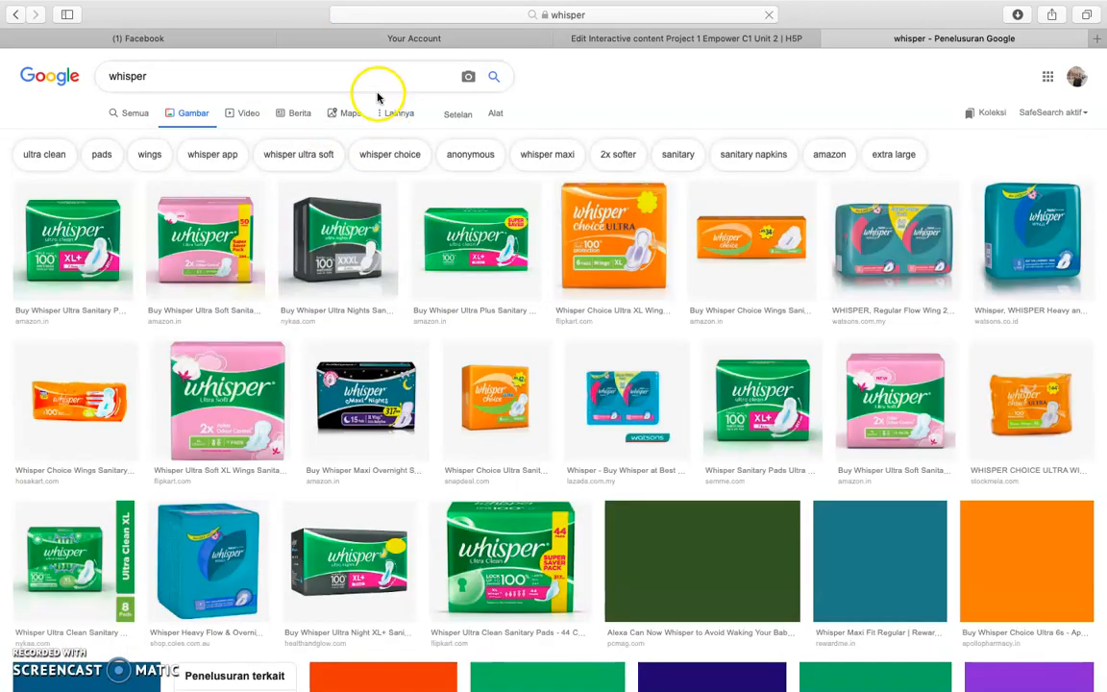
pyautogui.click(366, 75)
pyautogui.write('ing')
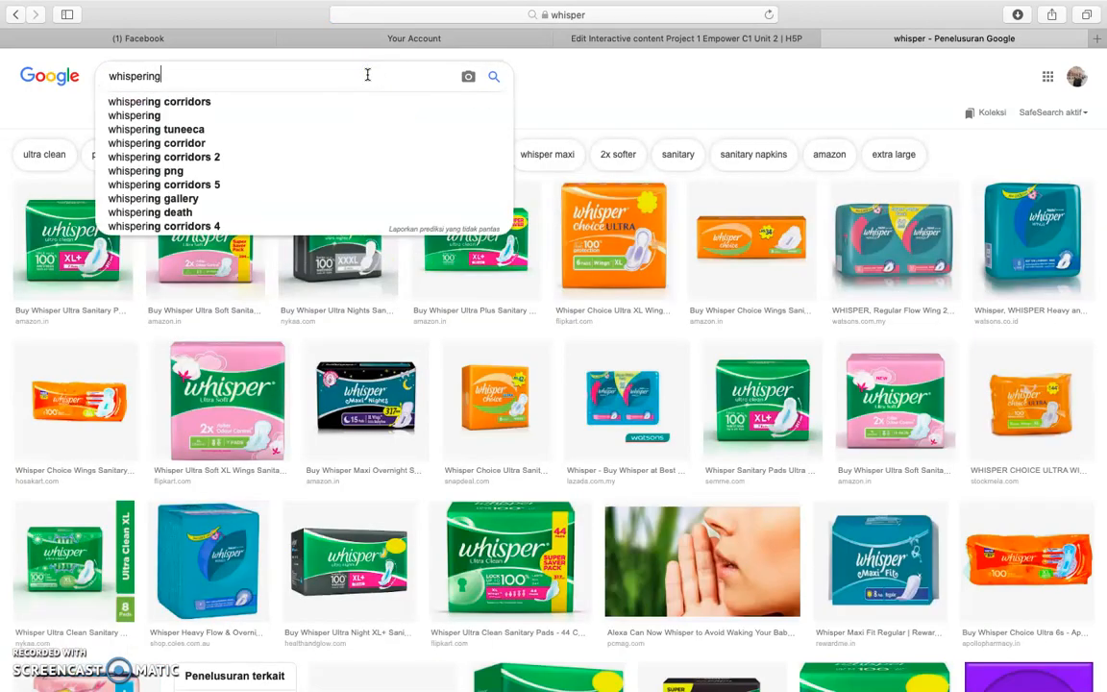
pyautogui.press('Return')
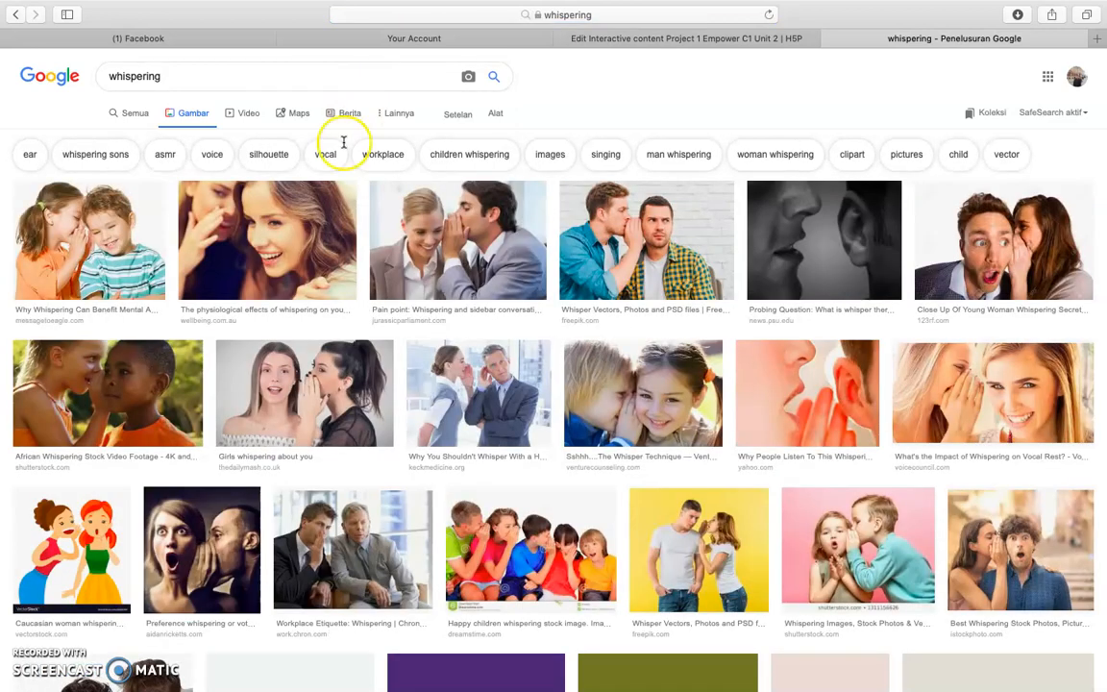
# Step: Save the Yahoo close-up image of a mouth whispering into an ear to the Desktop as Unknown.jpg
pyautogui.scroll(-1, 753, 252)
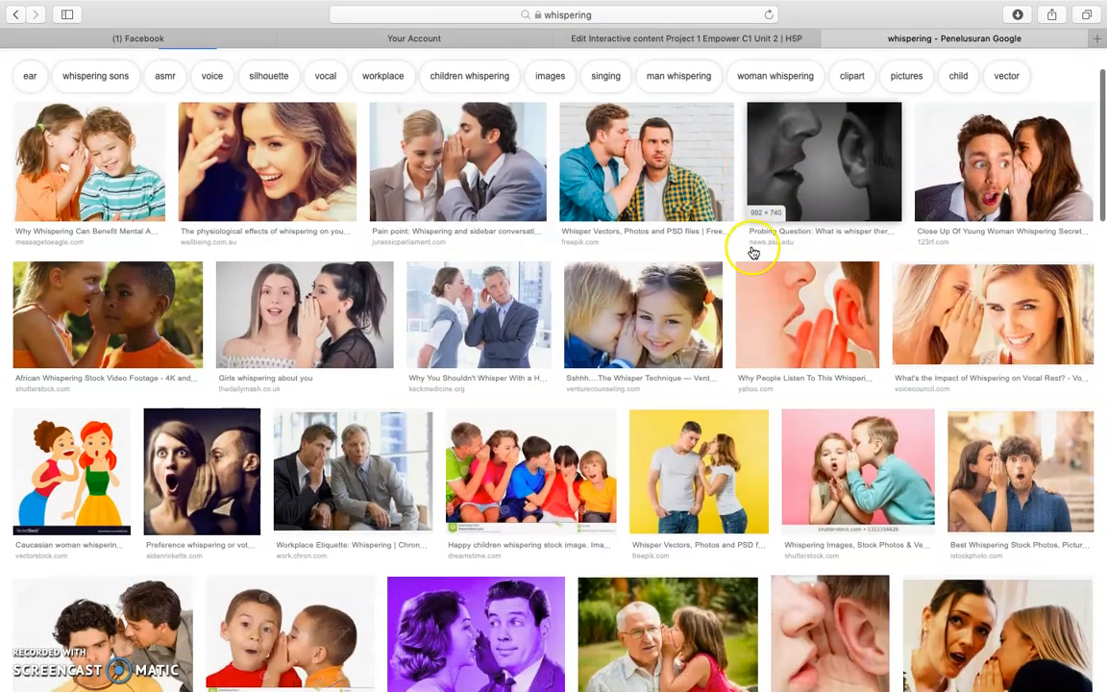
pyautogui.click(773, 309)
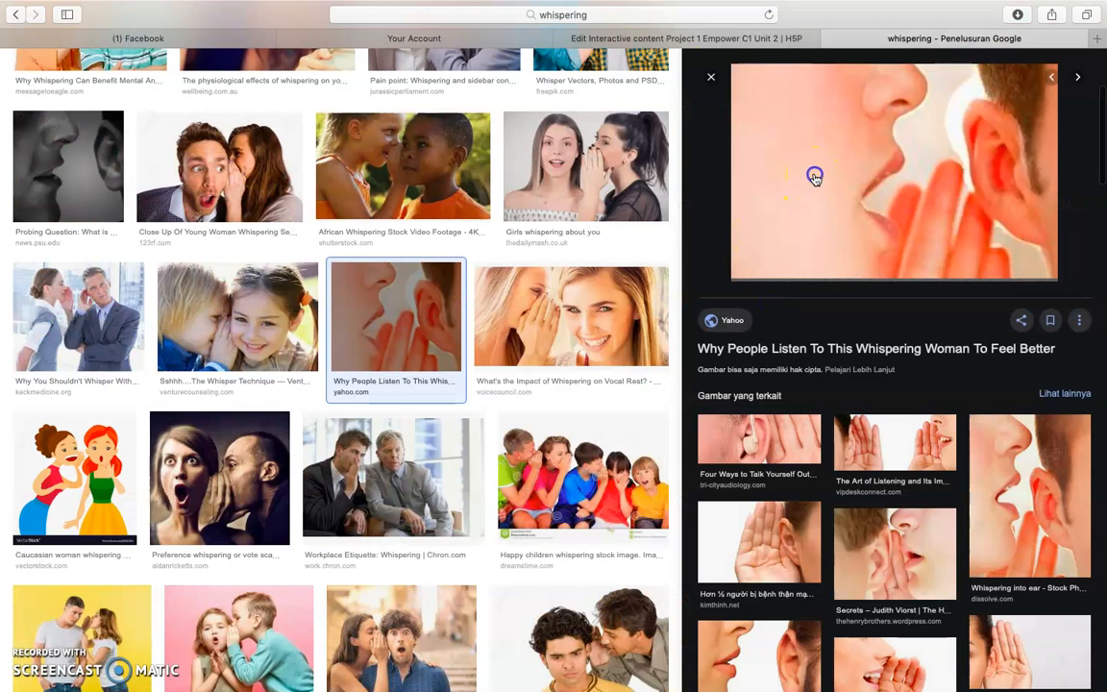
pyautogui.rightClick(814, 177)
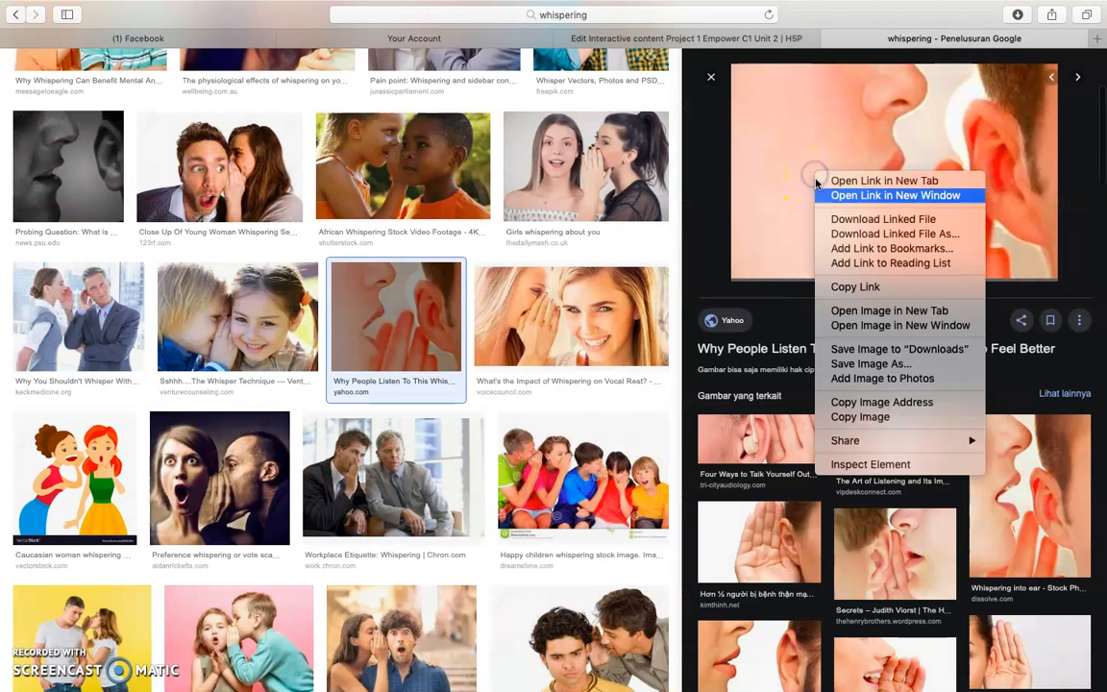
pyautogui.click(870, 363)
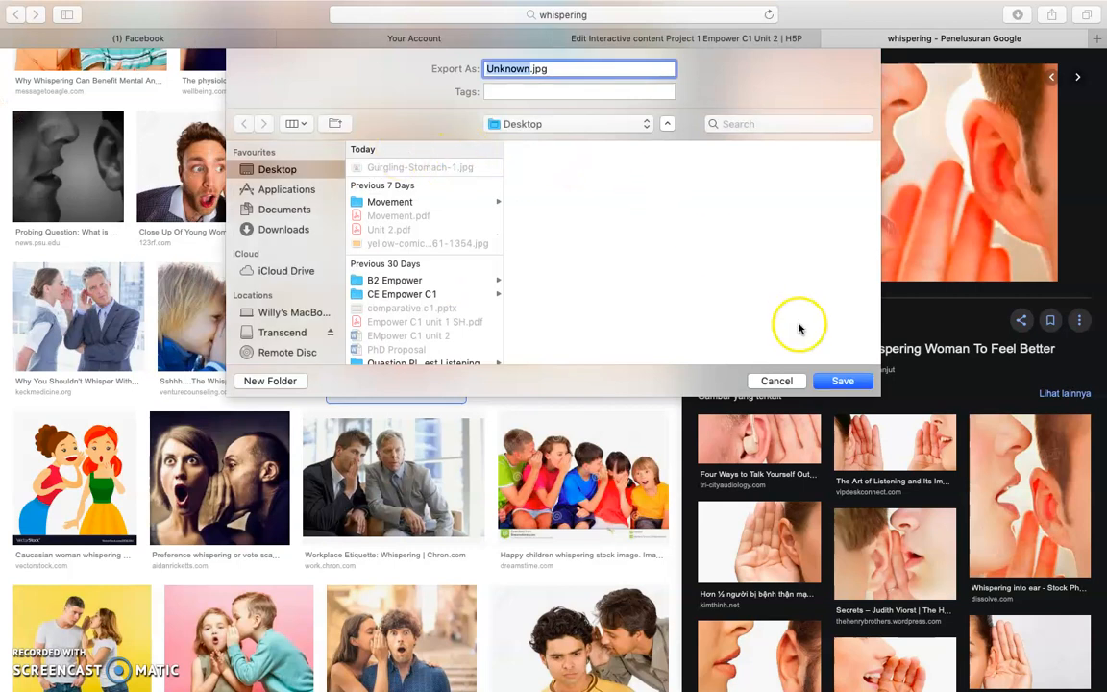
pyautogui.click(843, 382)
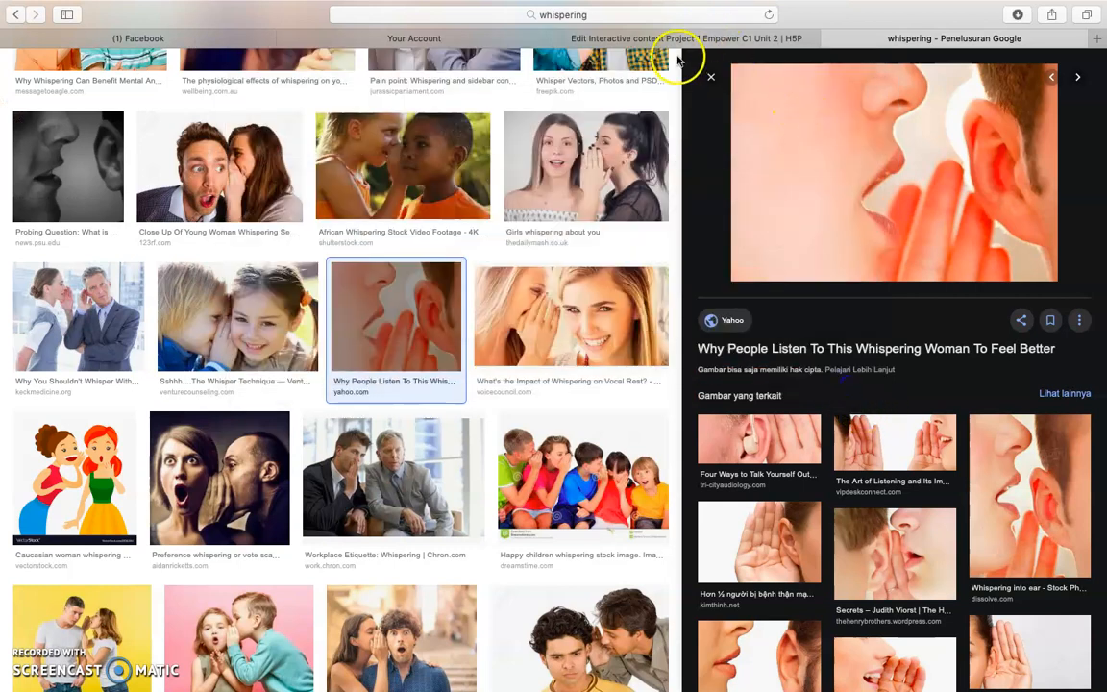
# Step: Return to the H5P editor, upload Unknown.jpg from the Desktop as the whisper dialog's image, and save the content
pyautogui.click(673, 39)
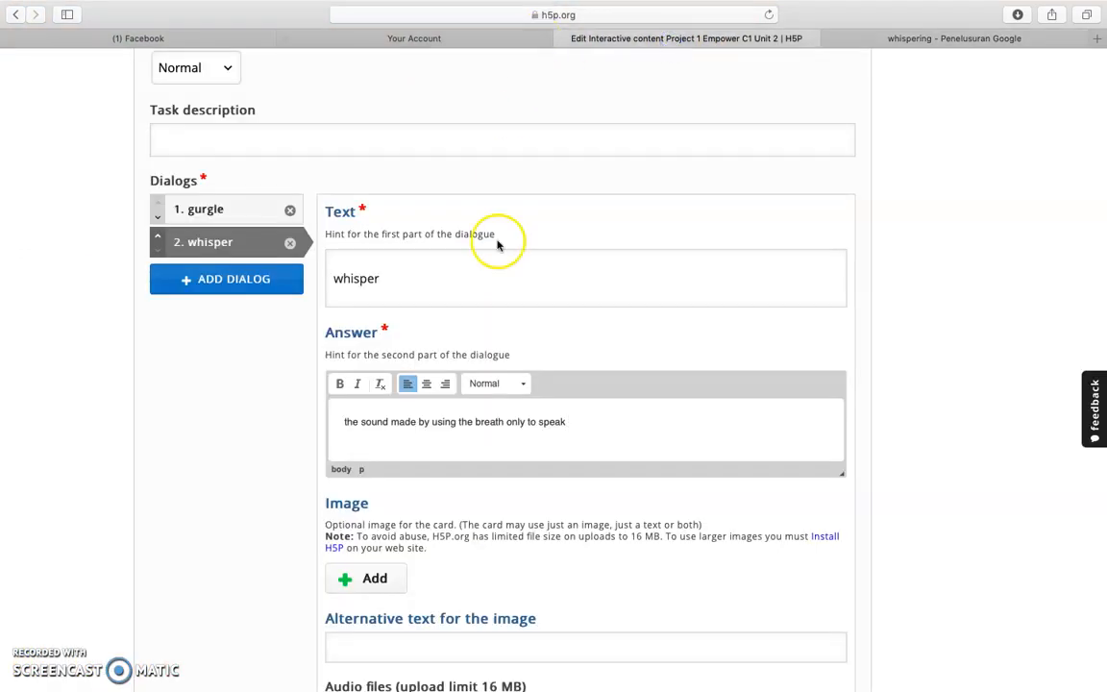
pyautogui.click(383, 578)
pyautogui.scroll(3, 389, 538)
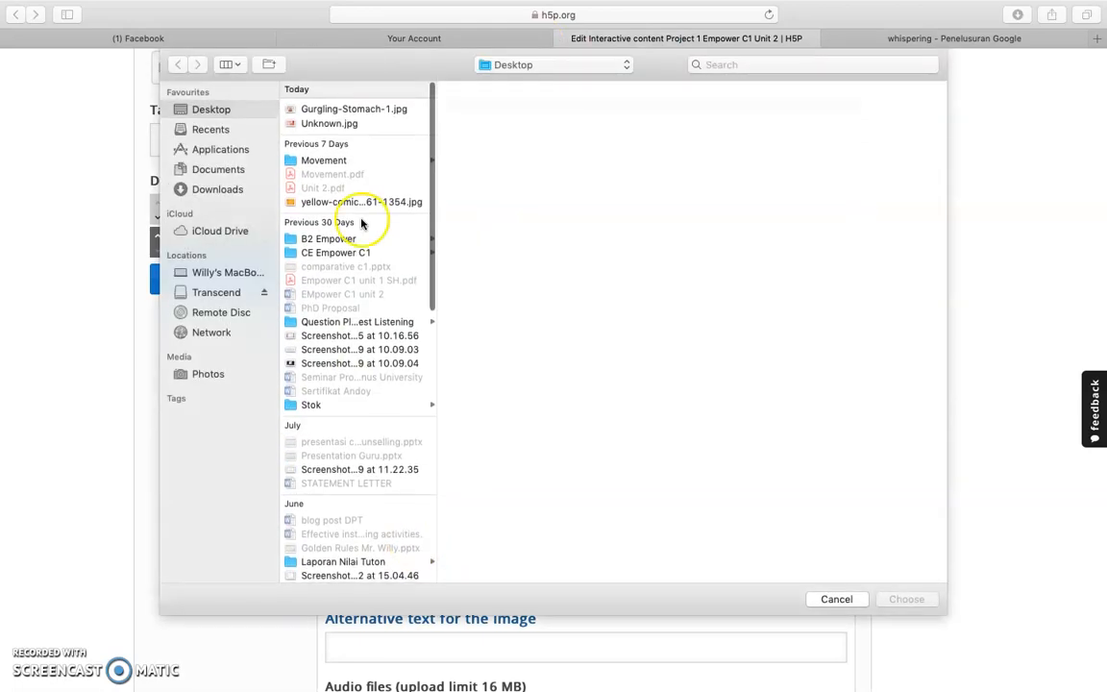
pyautogui.click(337, 121)
pyautogui.click(908, 606)
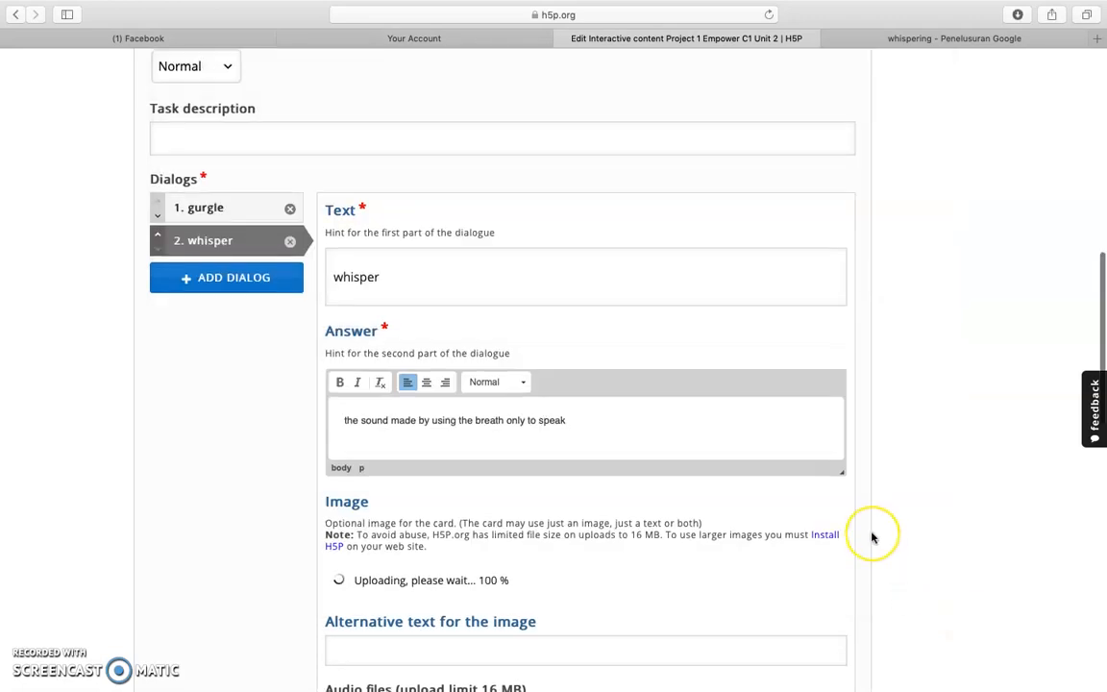
pyautogui.scroll(-5, 870, 534)
pyautogui.scroll(-10, 871, 533)
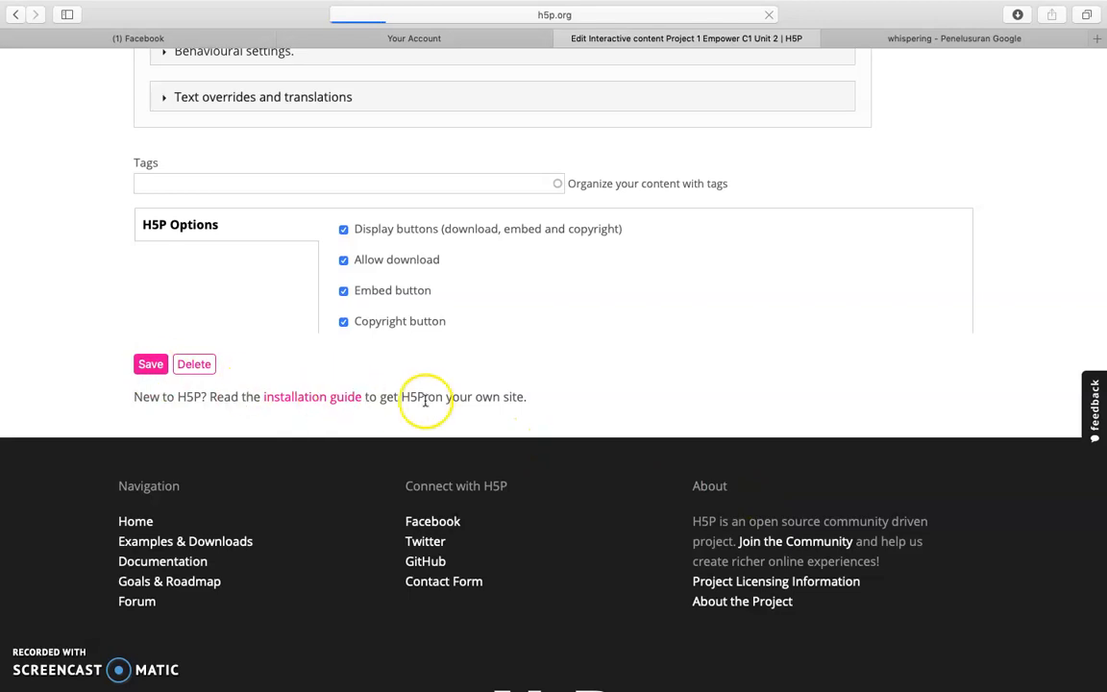
# Step: Preview the saved dialog cards and advance to the second card, whisper
pyautogui.scroll(-5, 481, 437)
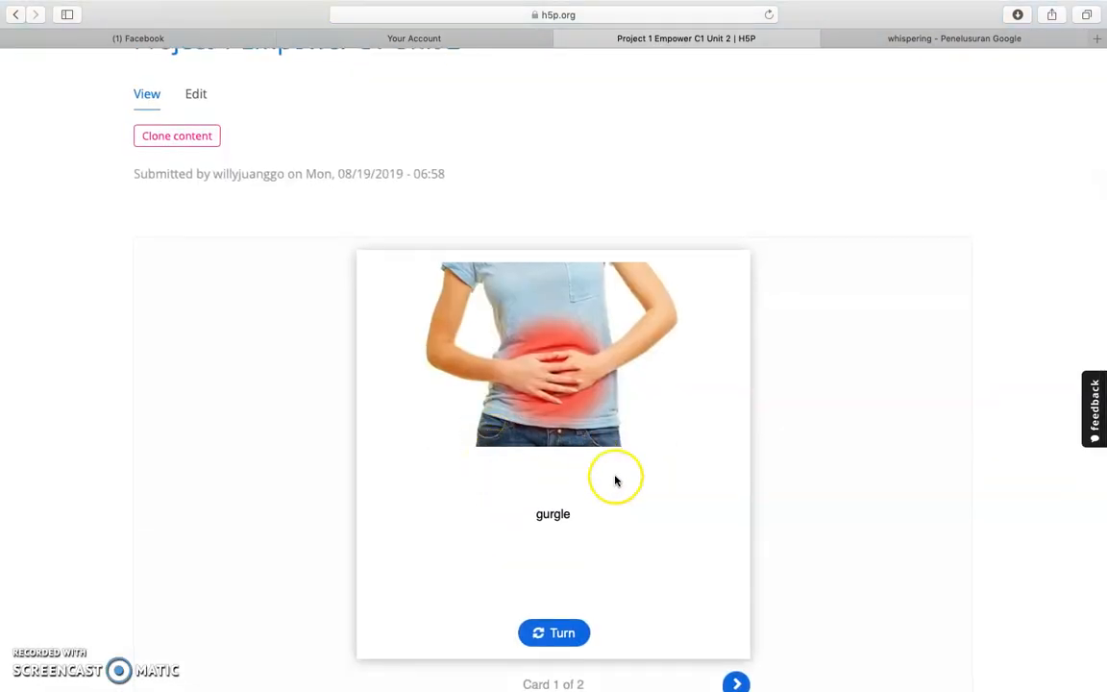
pyautogui.scroll(-3, 615, 477)
pyautogui.click(744, 504)
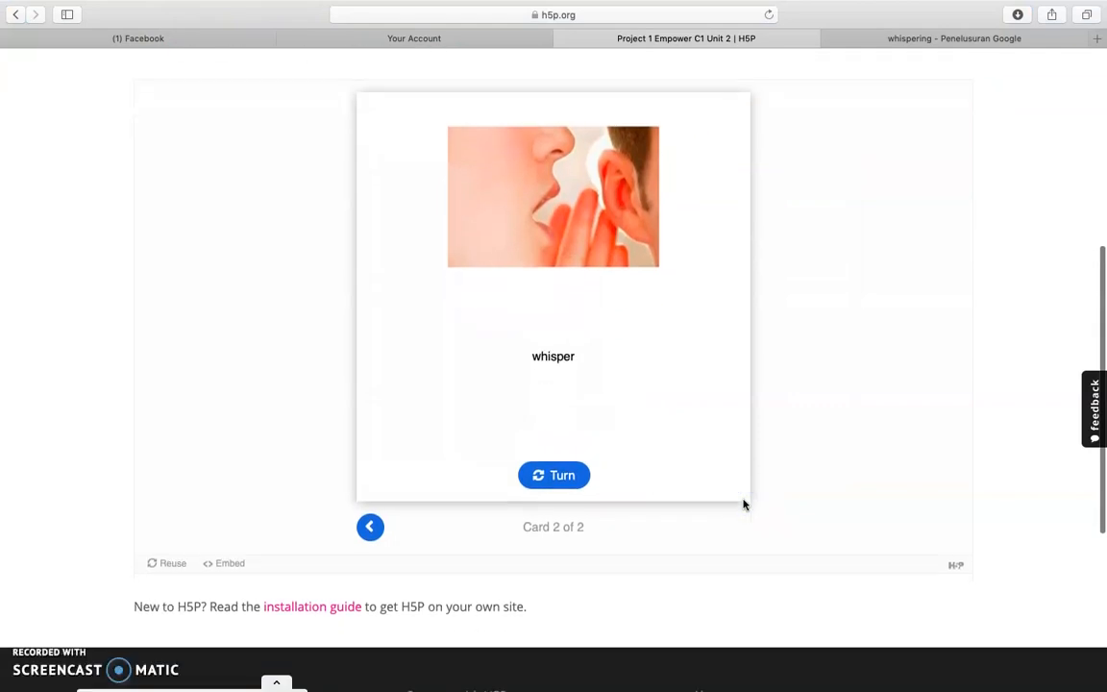
pyautogui.scroll(2, 729, 476)
pyautogui.scroll(-3, 728, 473)
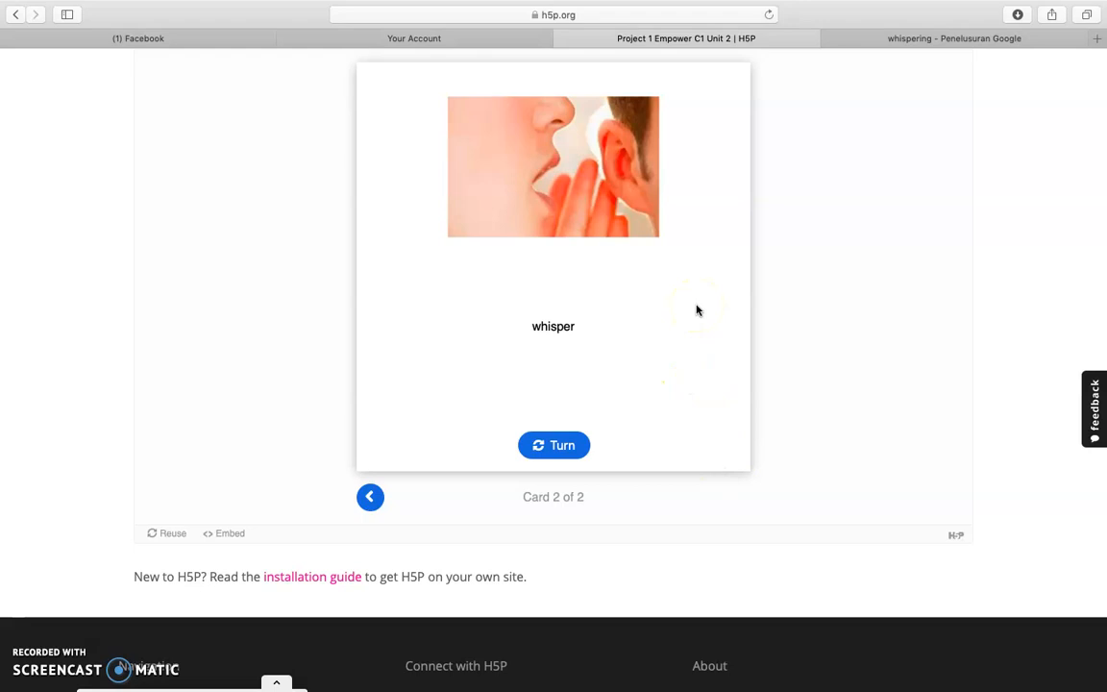
# Step: Open weebly.com in the browser tab that holds the image search results
pyautogui.click(876, 41)
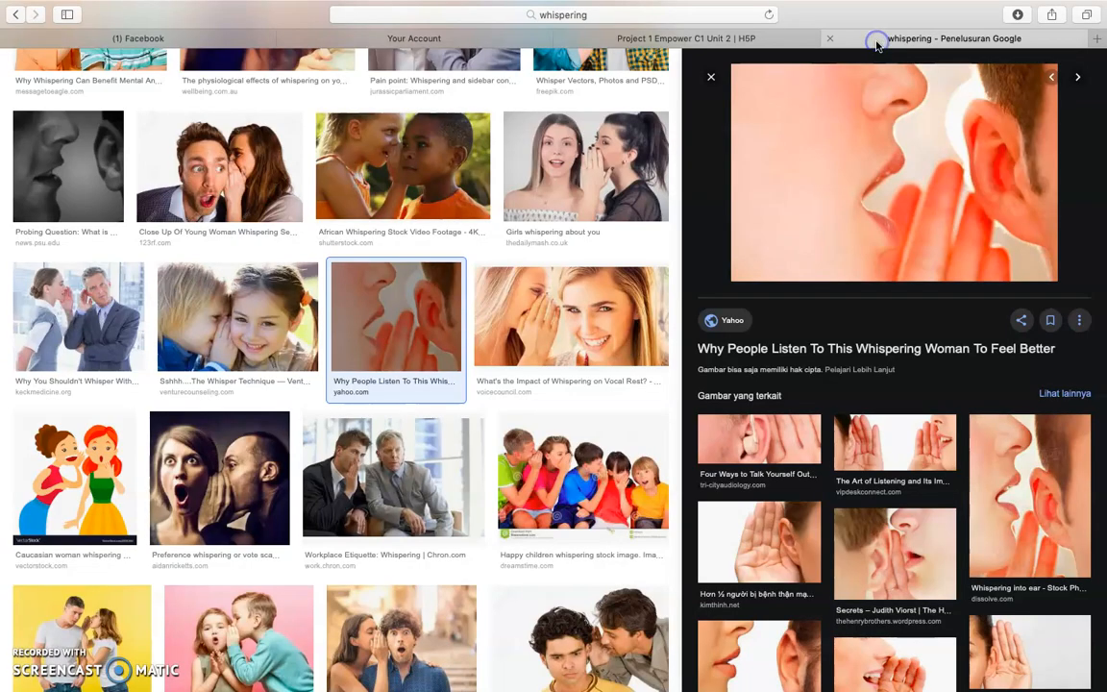
pyautogui.click(739, 13)
pyautogui.write('weebly.com')
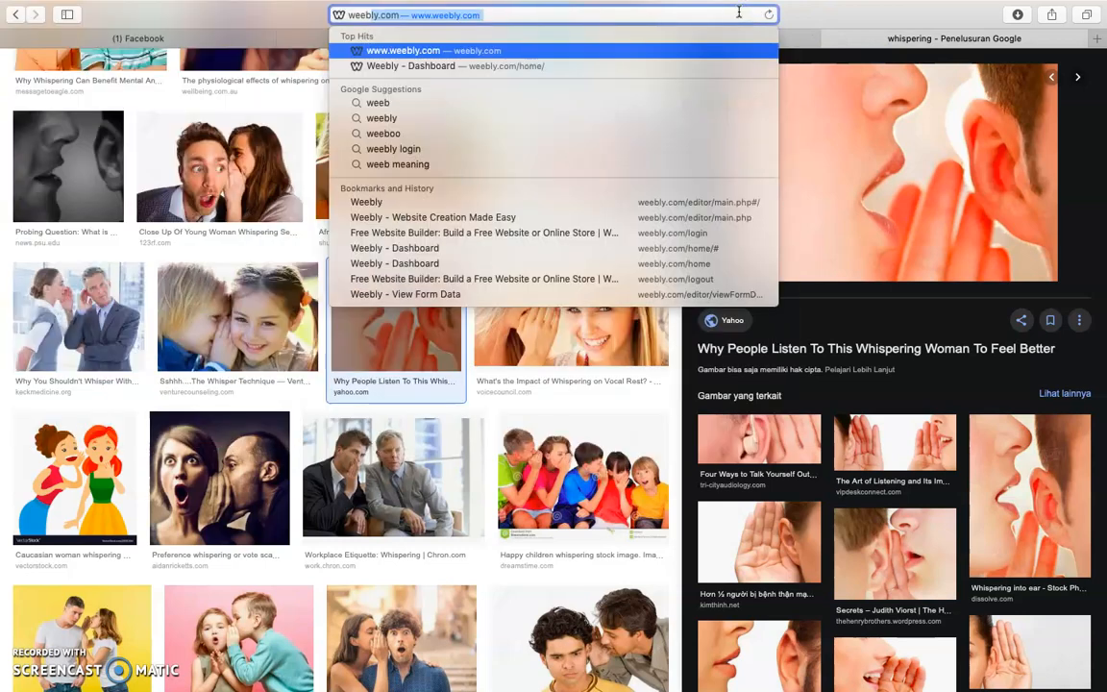
pyautogui.press('Return')
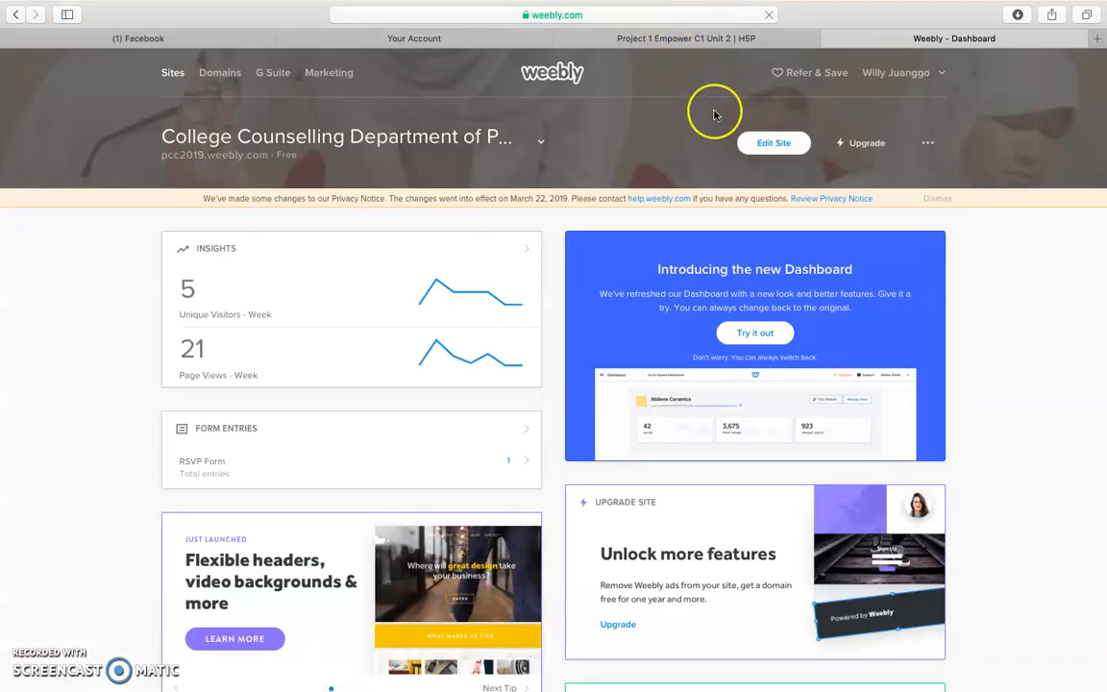
# Step: Switch to the site PRIBADI ENGLISH FESTIVAL "CHAPTER 3" and open it in the Weebly site editor
pyautogui.click(539, 140)
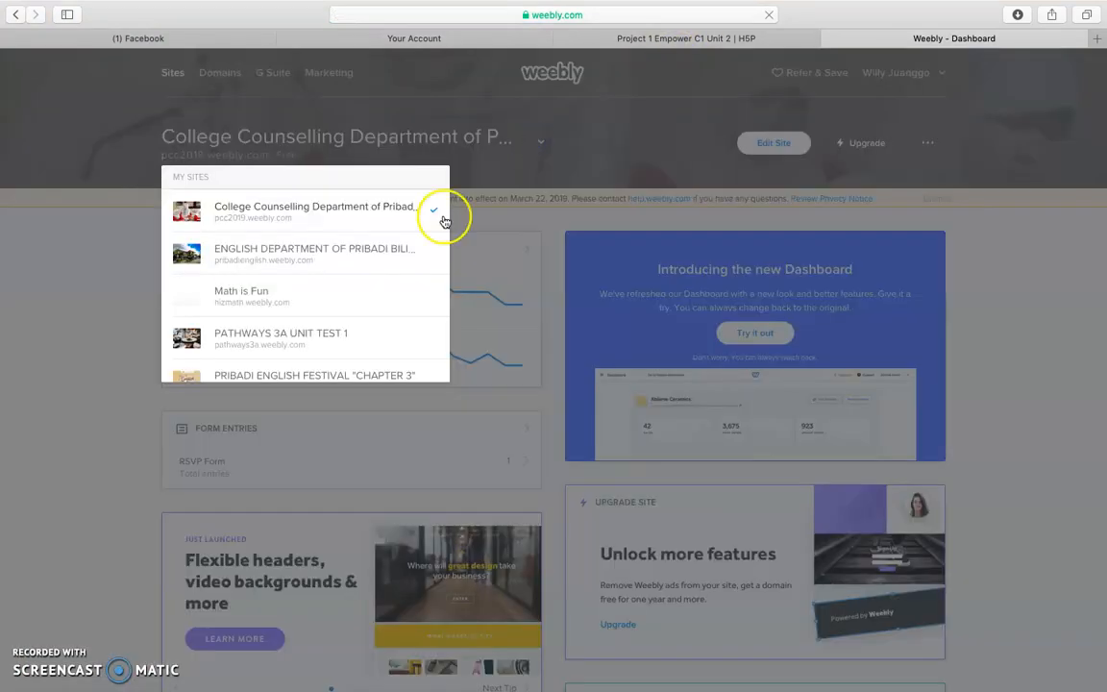
pyautogui.scroll(-3, 394, 293)
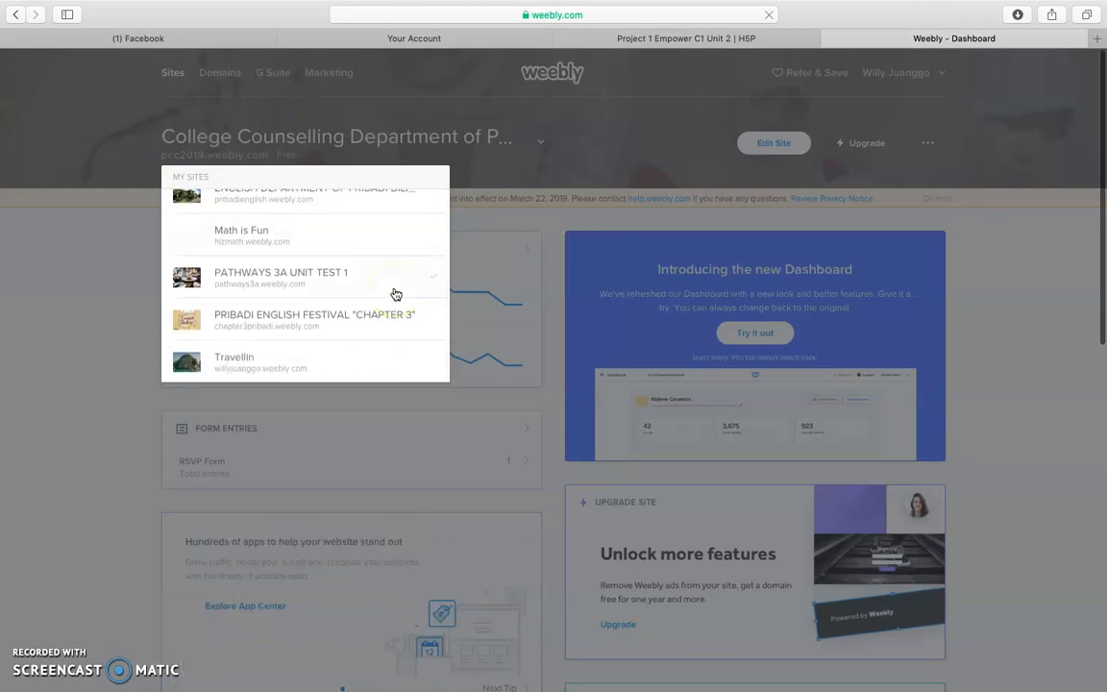
pyautogui.scroll(-1, 394, 293)
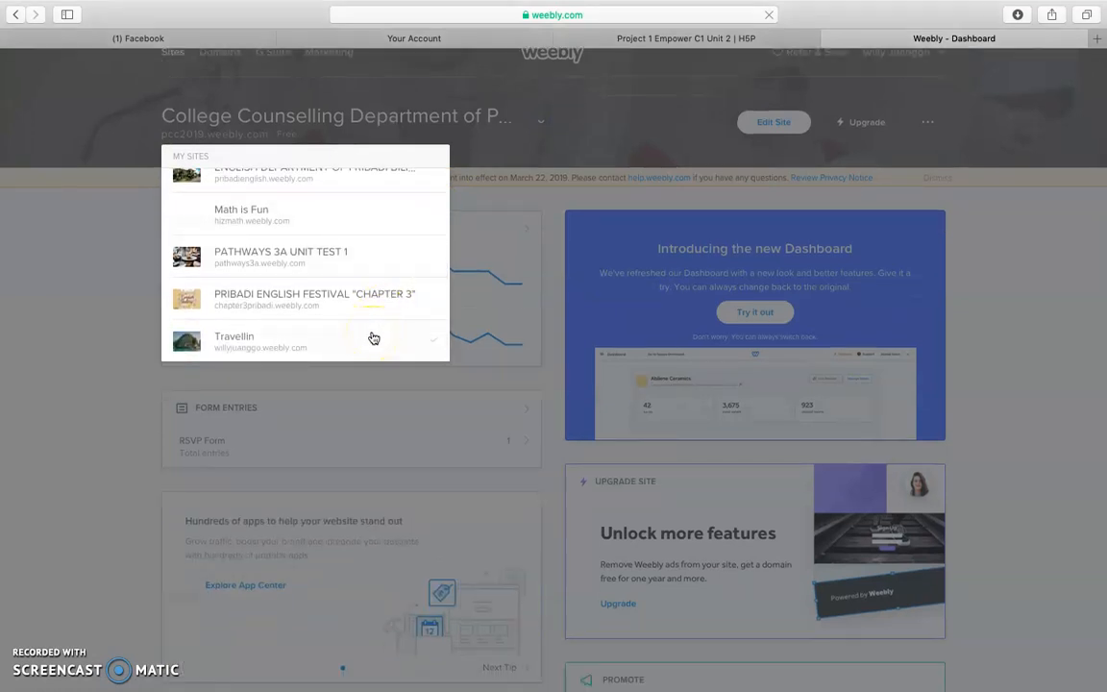
pyautogui.scroll(3, 371, 317)
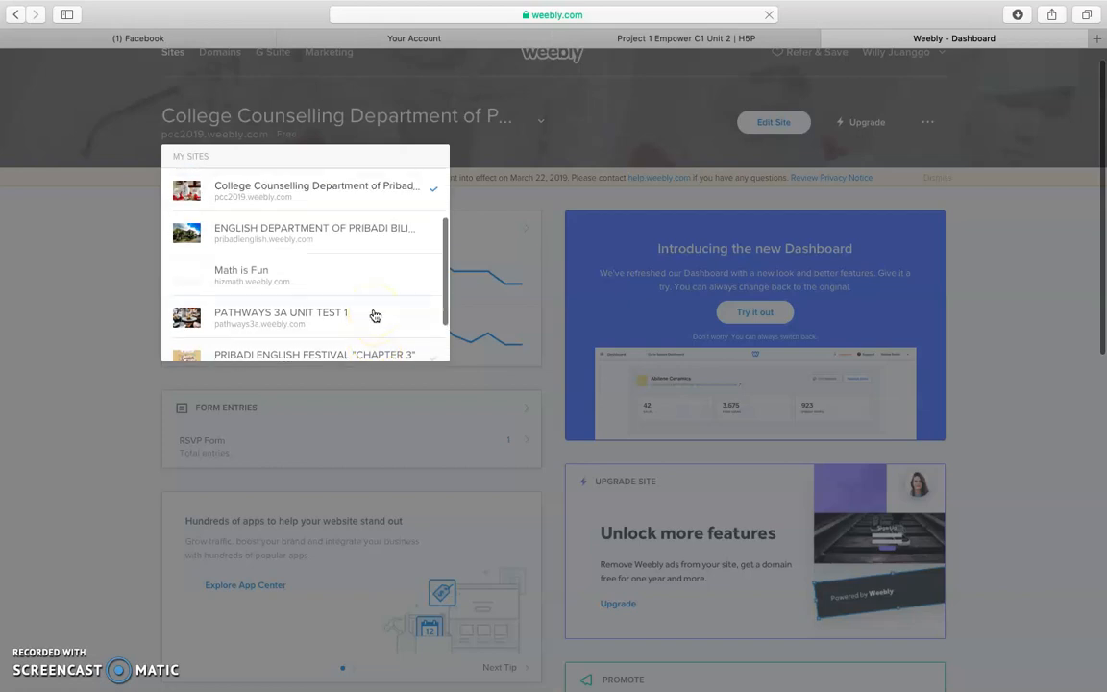
pyautogui.click(375, 300)
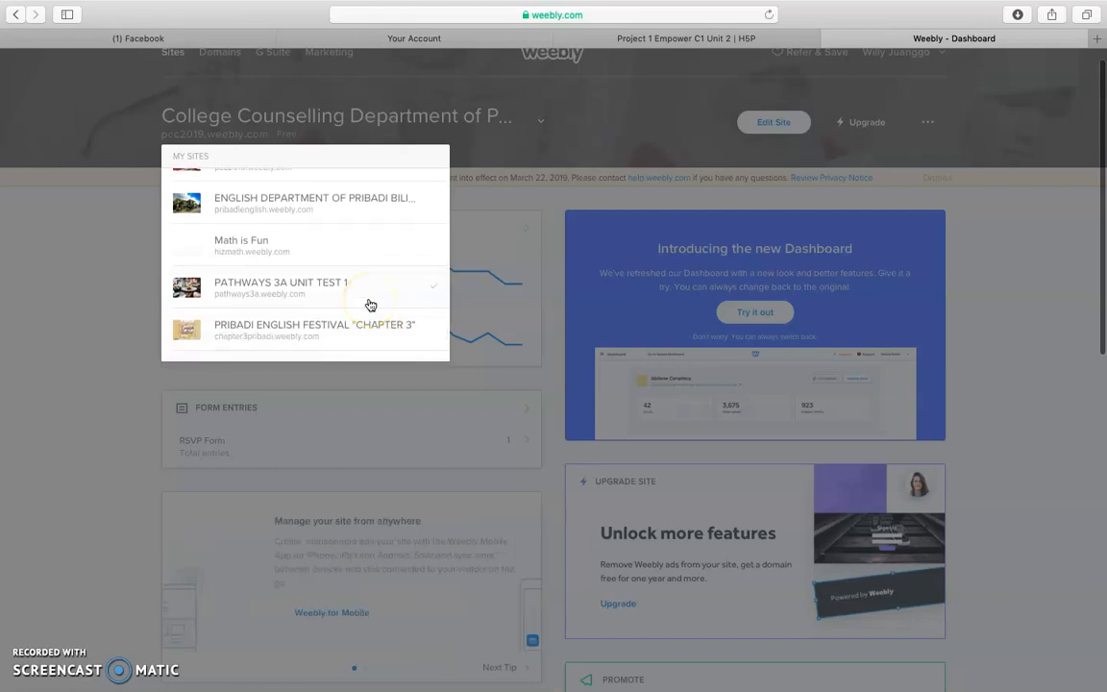
pyautogui.click(359, 328)
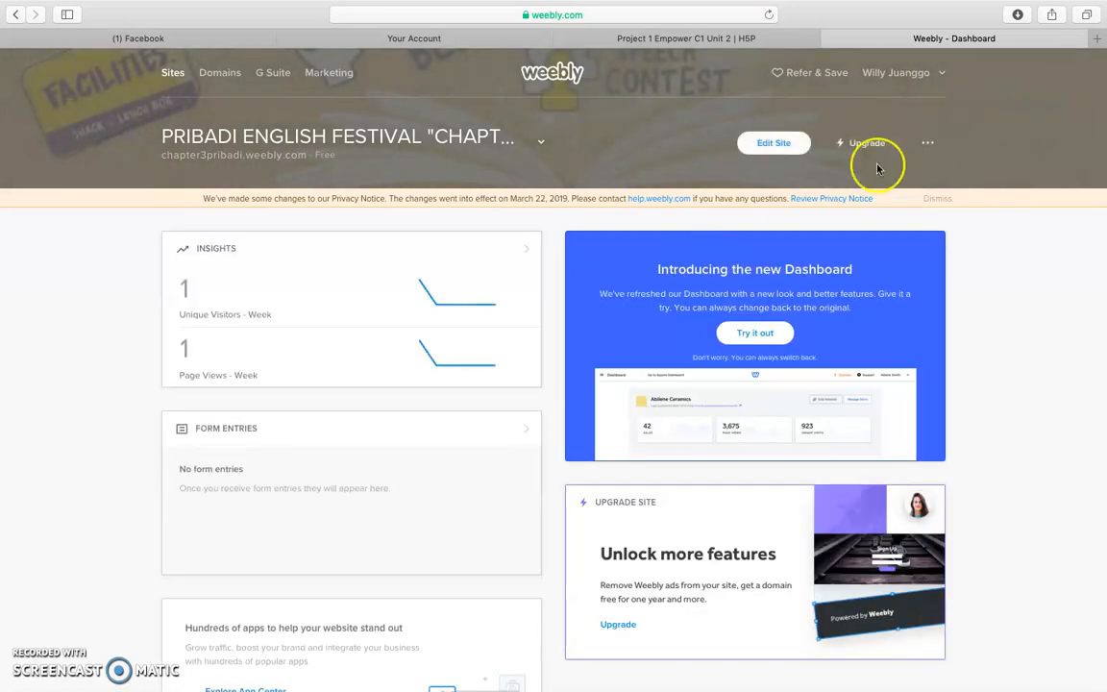
pyautogui.click(783, 143)
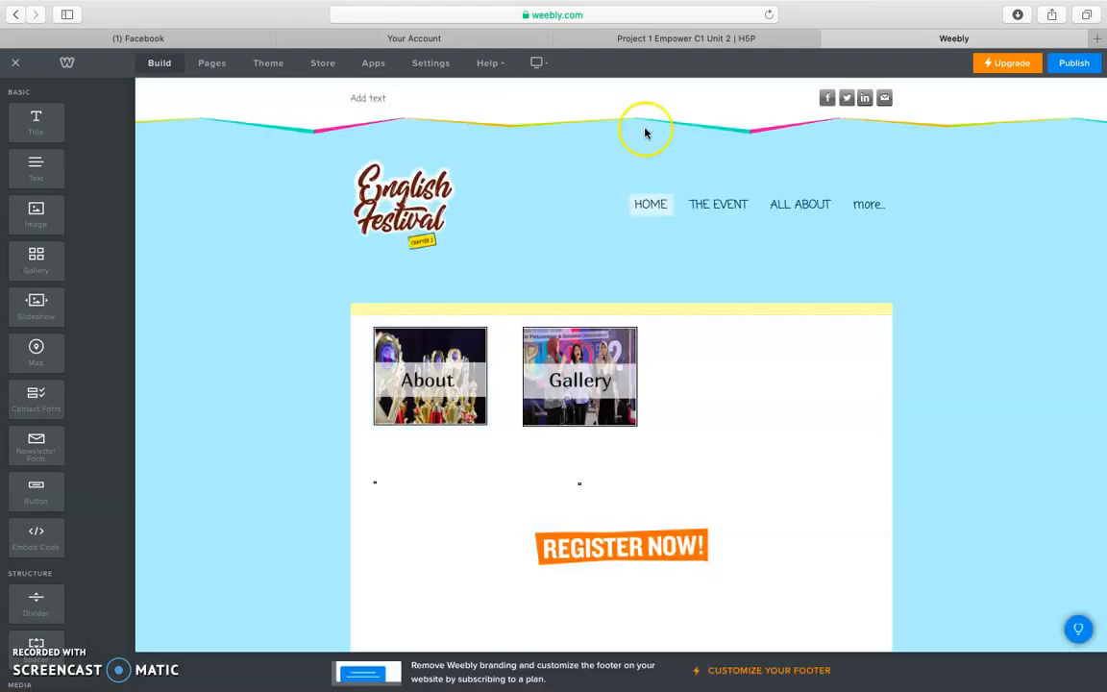
# Step: Add a standard page named "Project 1 (Flash Card)" and set its header type to No Header
pyautogui.click(213, 63)
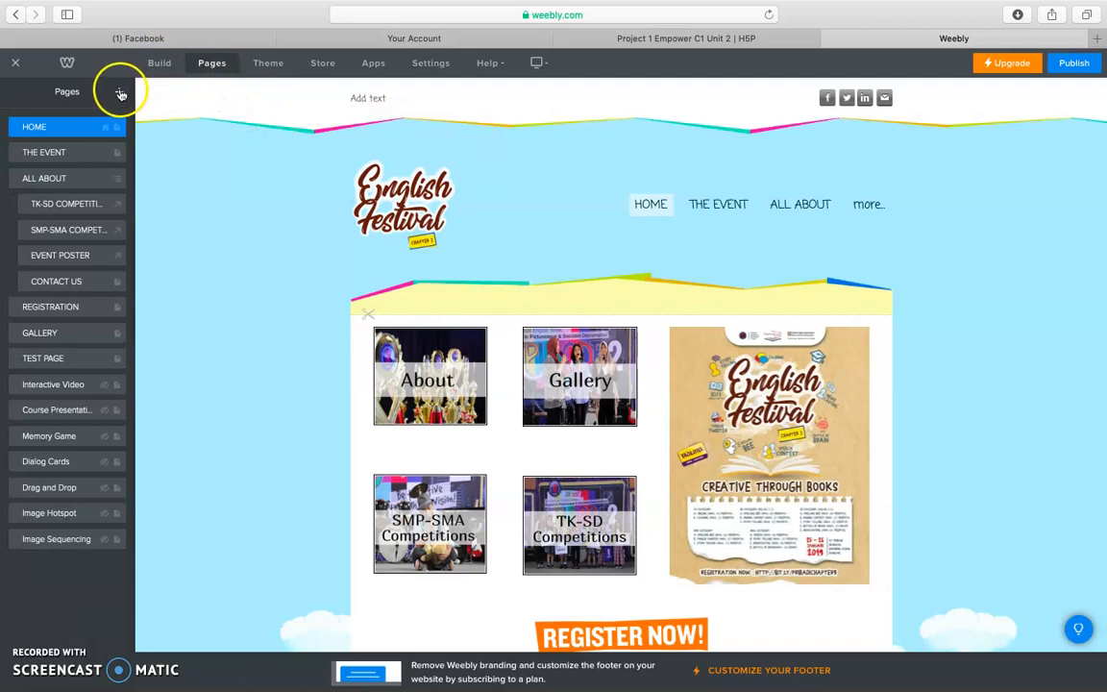
pyautogui.click(120, 94)
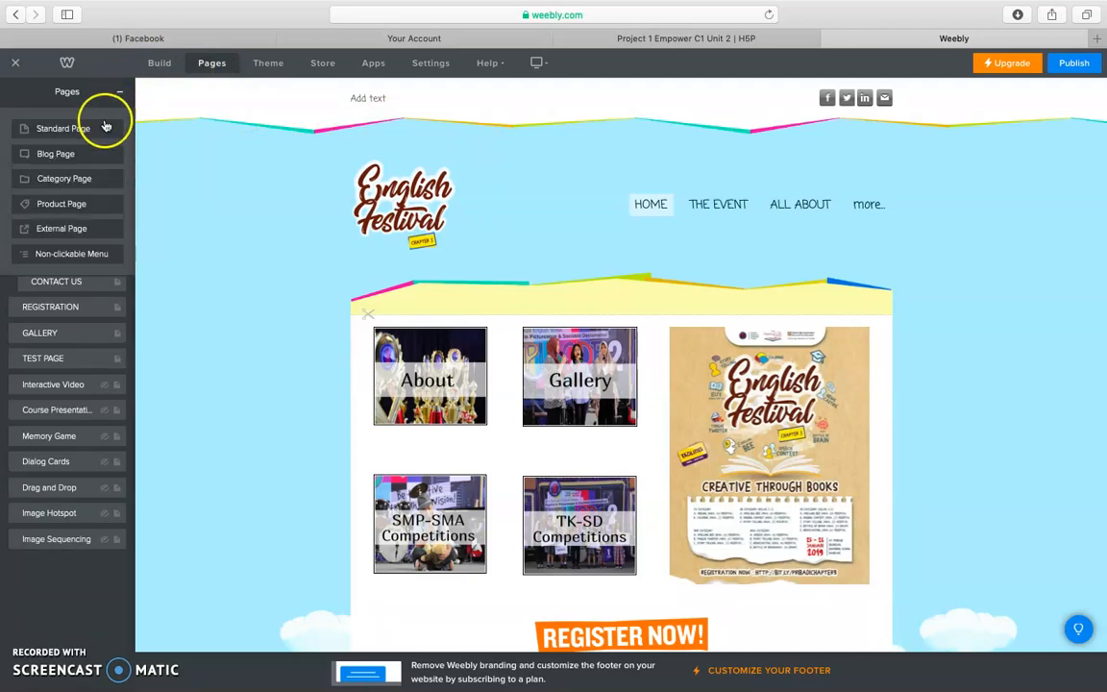
pyautogui.click(103, 130)
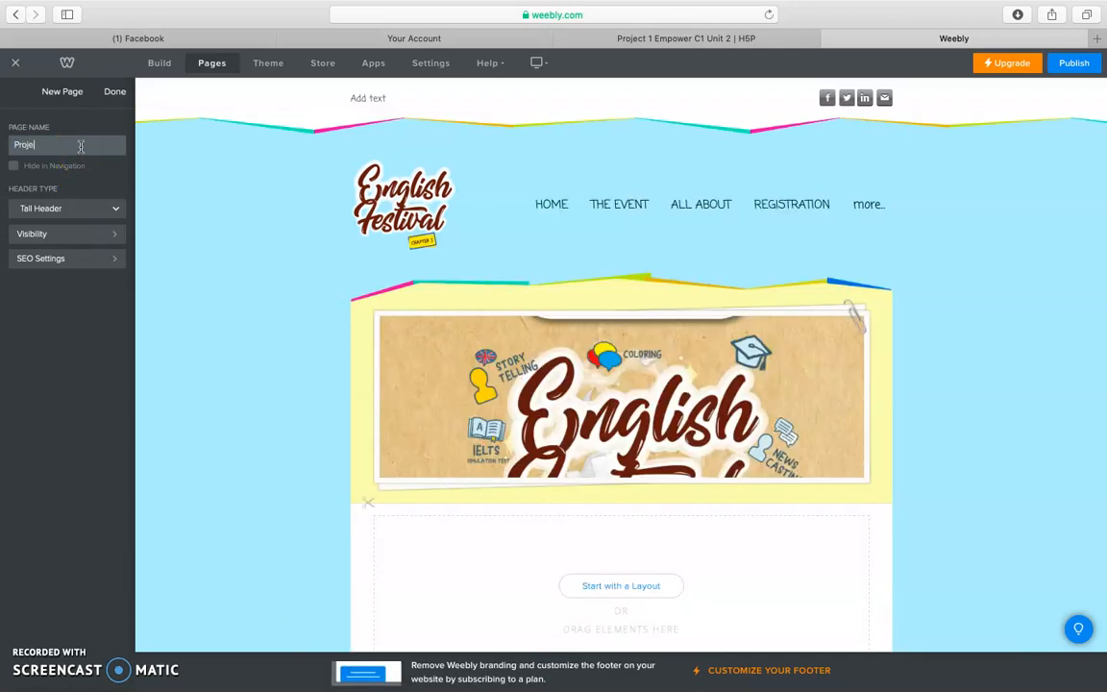
pyautogui.write('Project 1 (Flash Card')
pyautogui.click(74, 208)
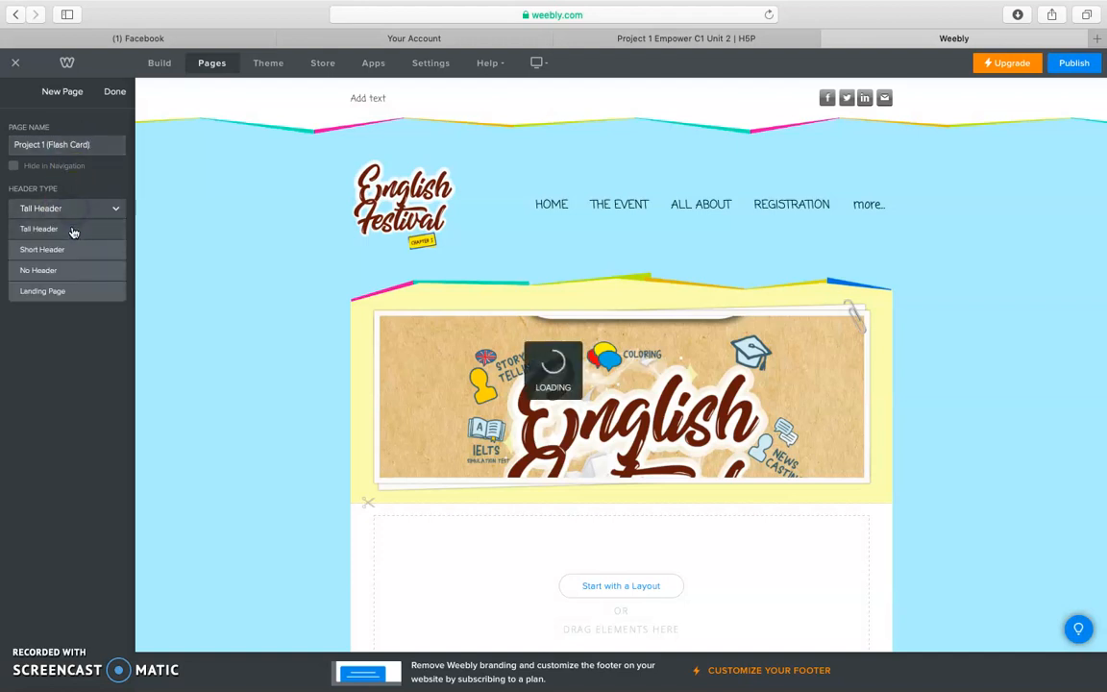
pyautogui.click(72, 269)
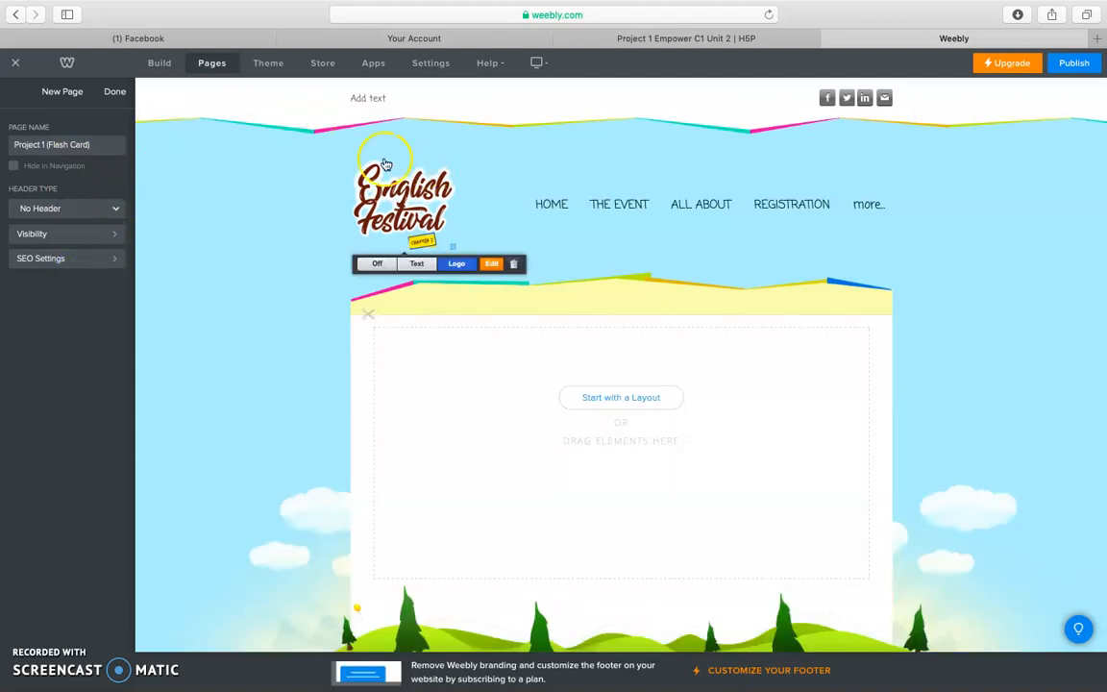
# Step: Place an Embed Code element in the empty content area of the new page
pyautogui.click(159, 65)
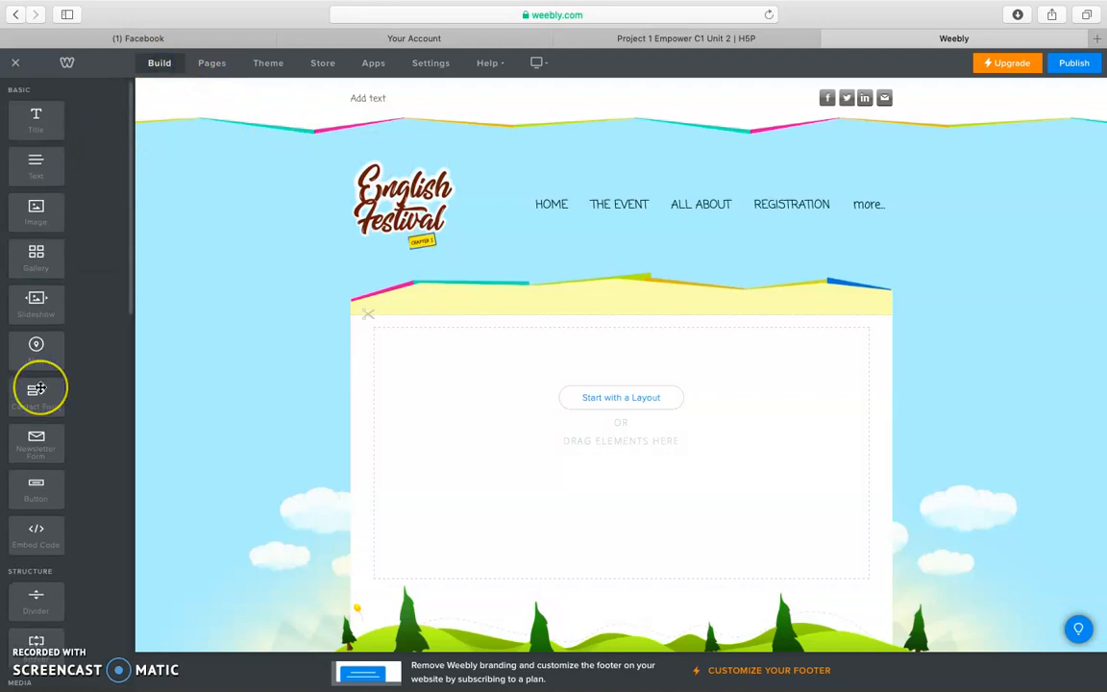
pyautogui.scroll(-3, 40, 387)
pyautogui.scroll(5, 40, 386)
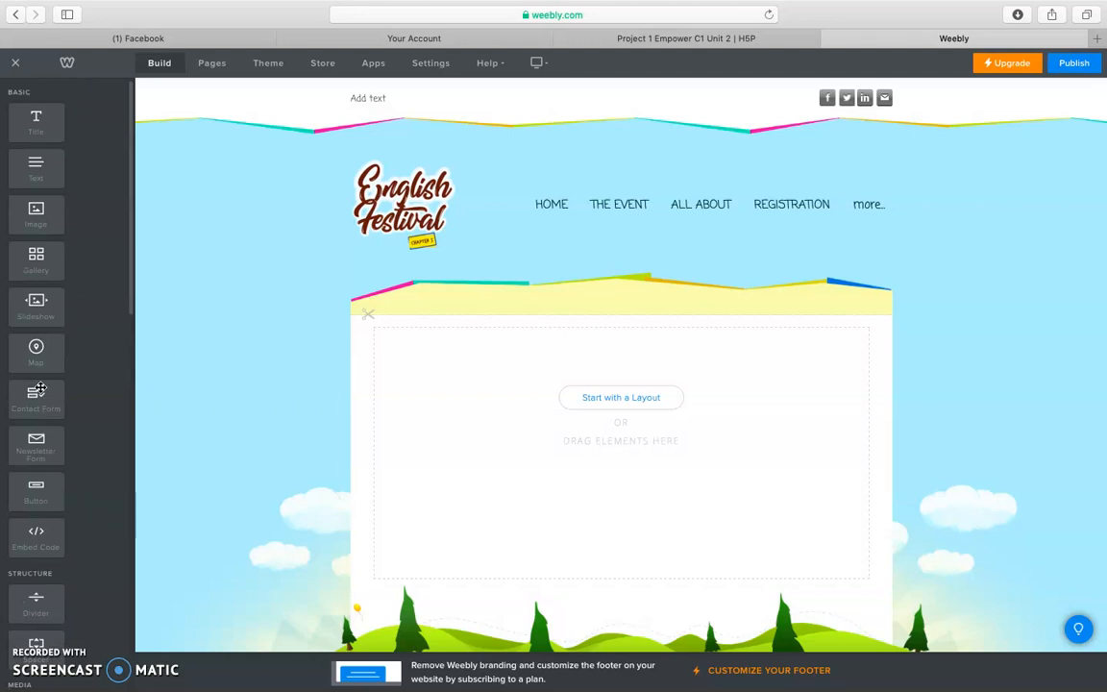
pyautogui.scroll(-1, 40, 388)
pyautogui.scroll(-1, 39, 386)
pyautogui.moveTo(34, 408); pyautogui.dragTo(658, 426)
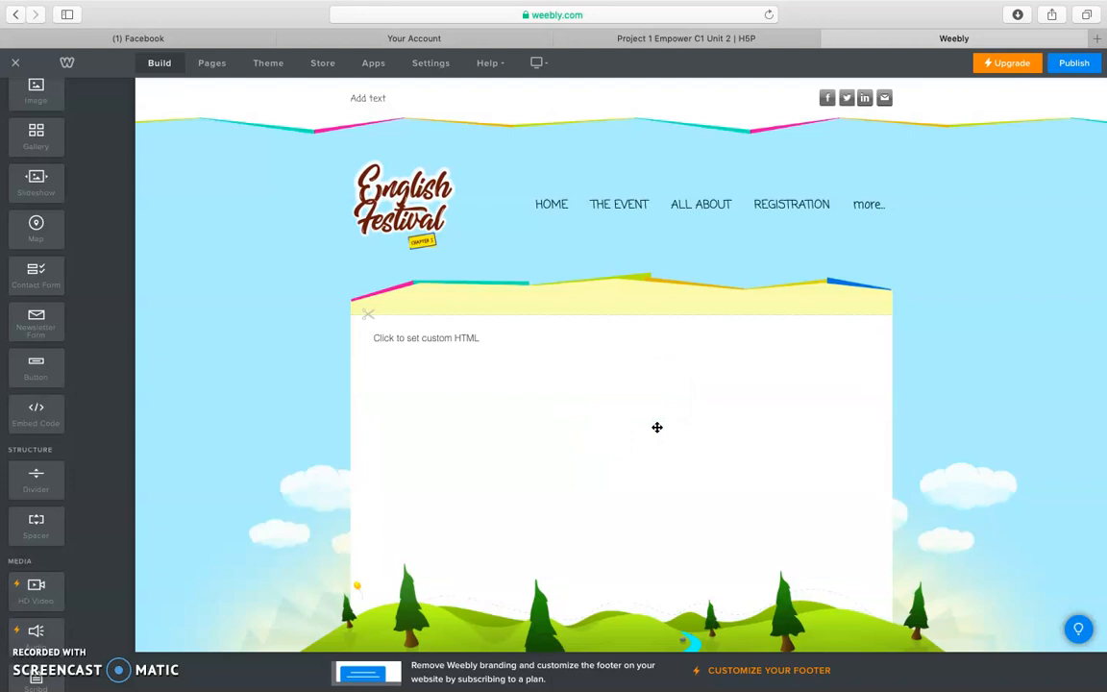
# Step: On H5P, bring up the embed code of the Project 1 Empower C1 Unit 2 activity and copy it at size 1090 × 642 px
pyautogui.click(622, 39)
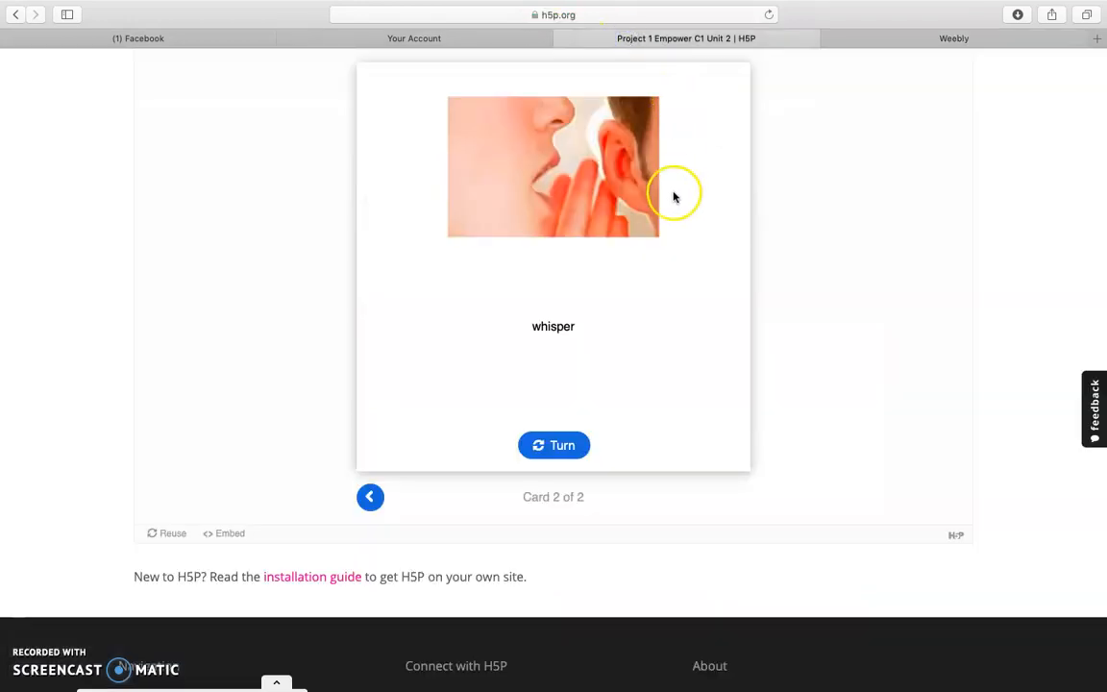
pyautogui.scroll(-3, 642, 264)
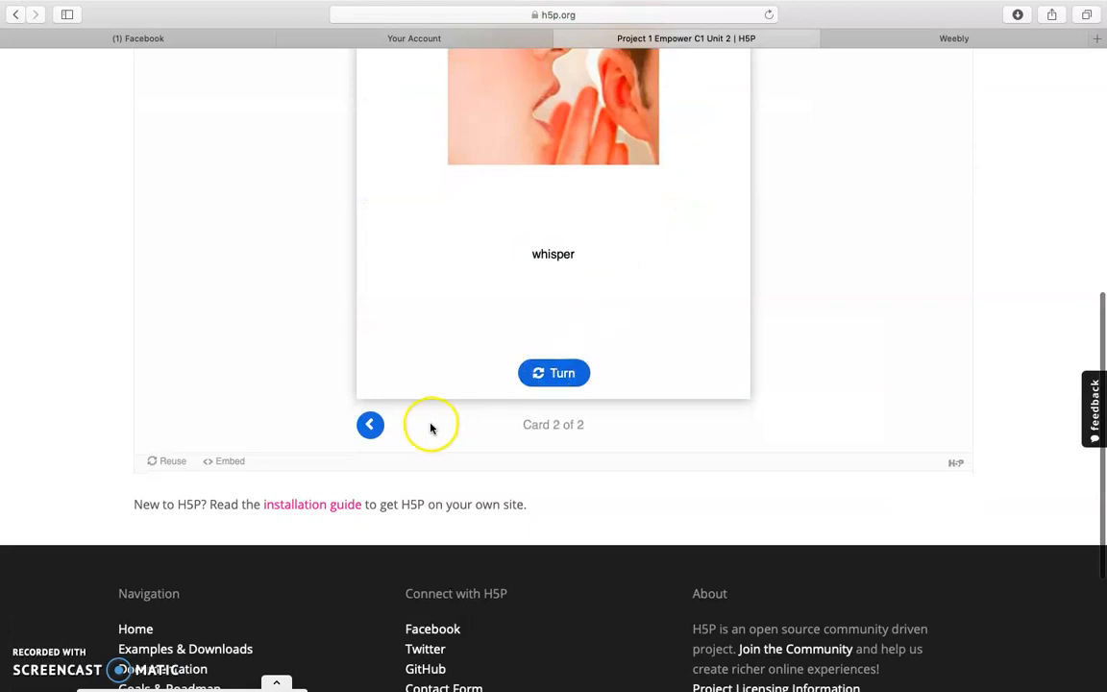
pyautogui.click(224, 463)
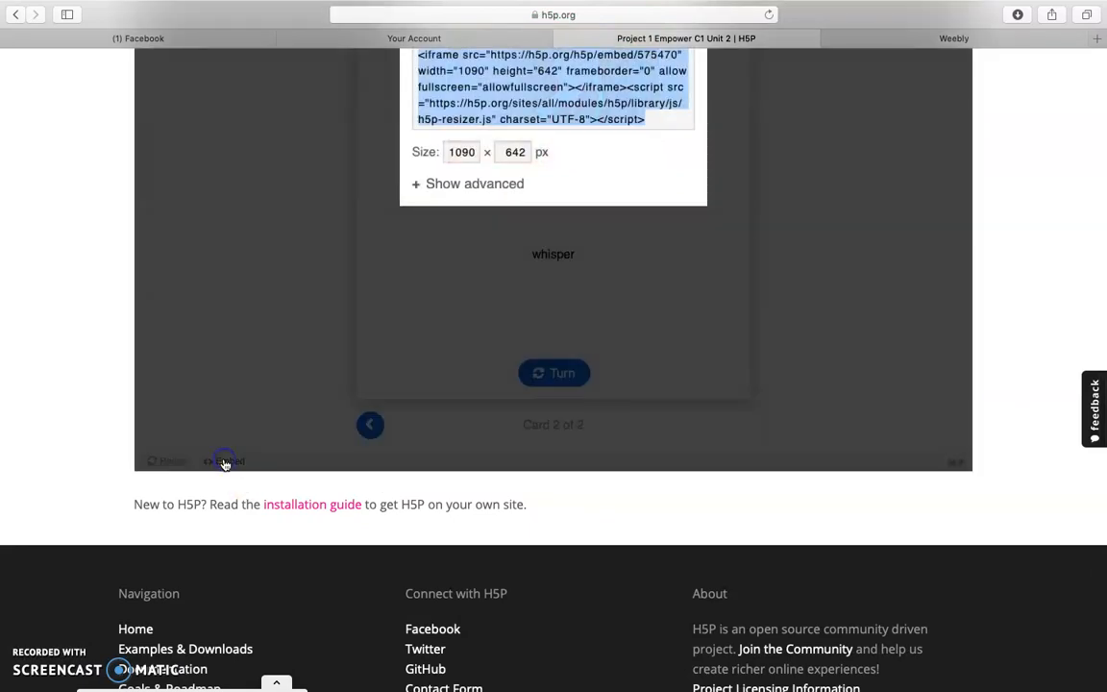
pyautogui.scroll(3, 413, 322)
pyautogui.scroll(1, 482, 175)
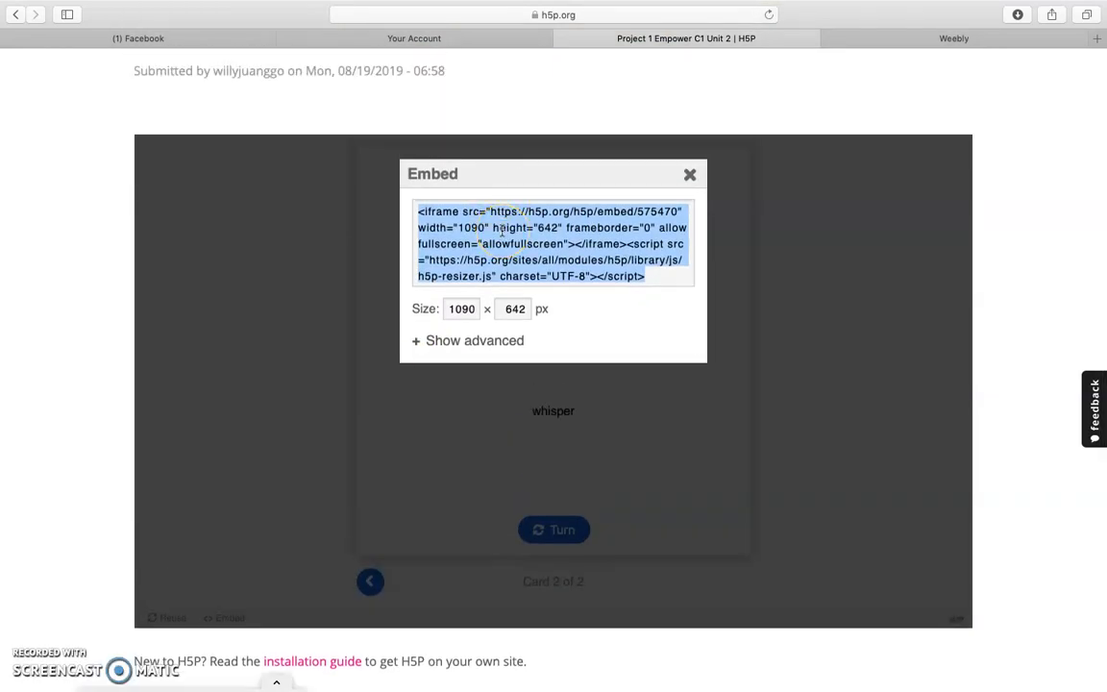
# Step: Back in Weebly, replace the custom HTML placeholder on the new page with the H5P iframe code for embed/575470
pyautogui.click(976, 42)
pyautogui.click(476, 352)
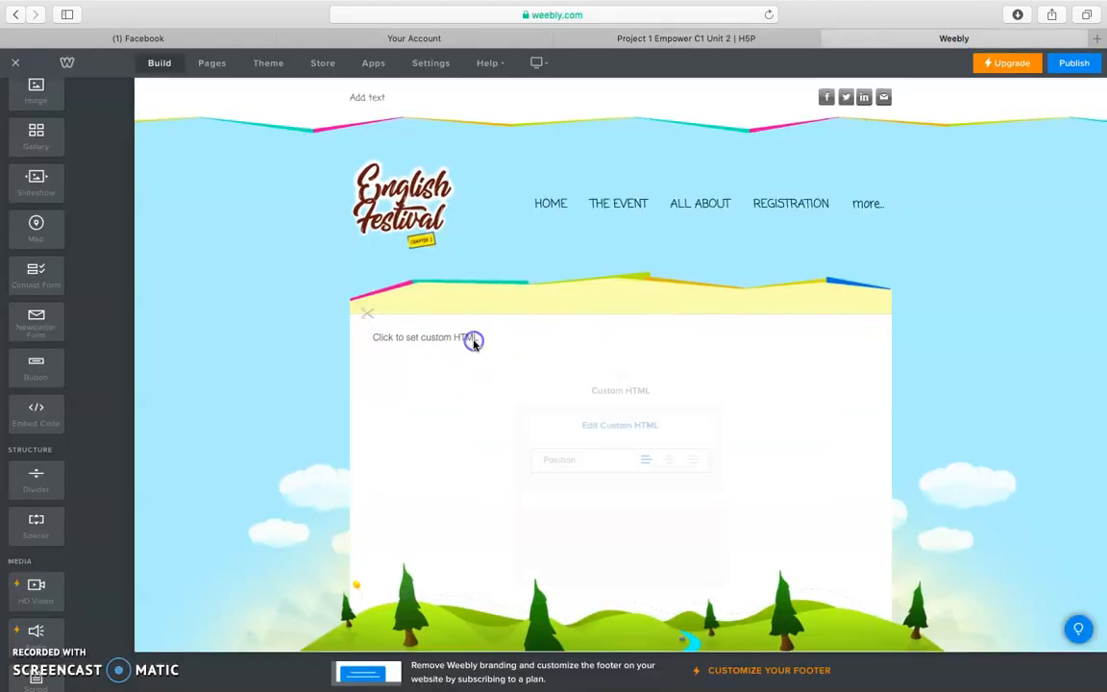
pyautogui.click(679, 413)
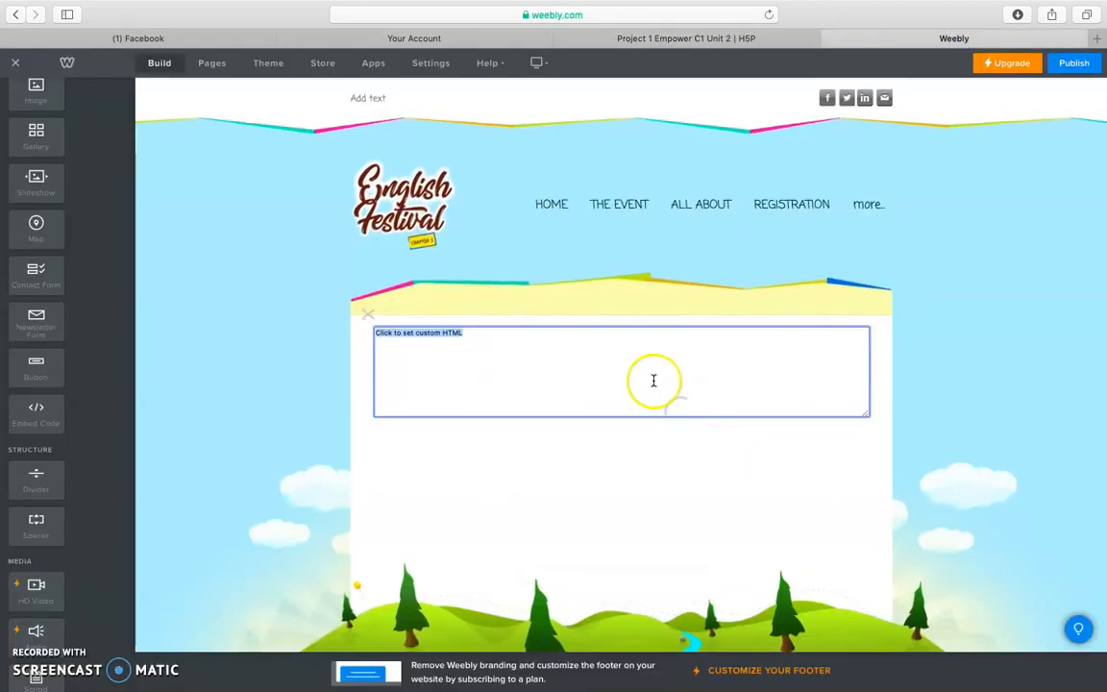
pyautogui.write('<iframe src="https://h5p.org/h5p/embed/575470" width="1090" height="642" frameborder="0" allowfullscreen="allowfullscreen"></iframe> <script src="https://h5p.org/sites/all/modules/h5p/library/js/h5p-resizer.js" charset="UTF-8"></script>')
pyautogui.click(832, 410)
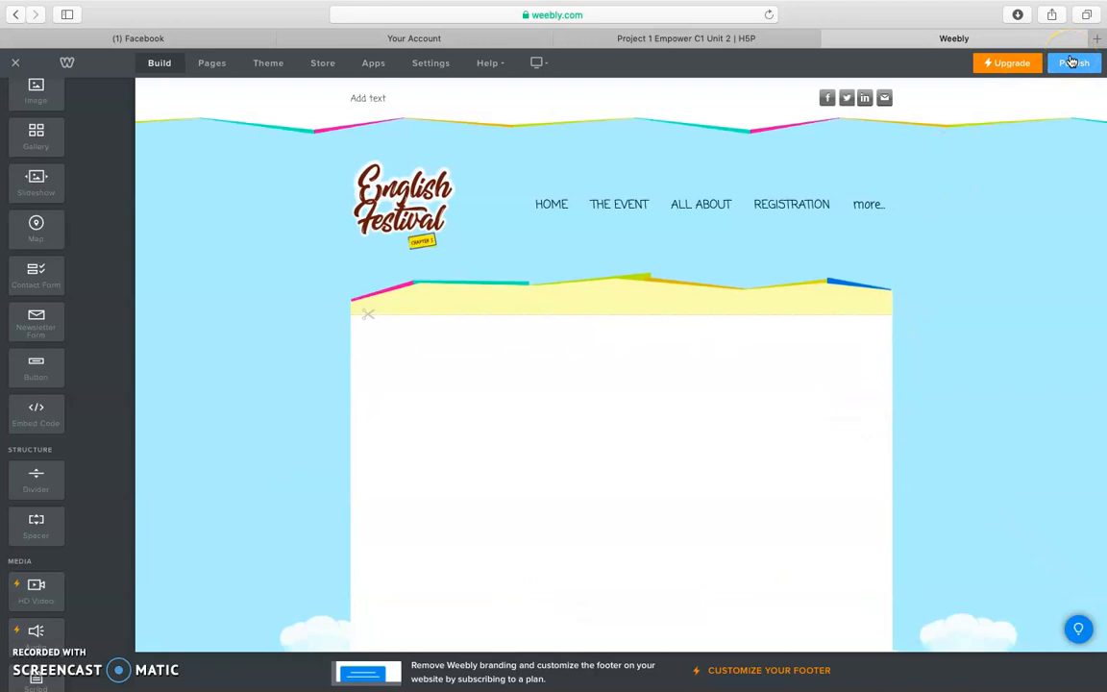
# Step: Publish the website and open its live address chapter3pribadi.weebly.com
pyautogui.click(1071, 62)
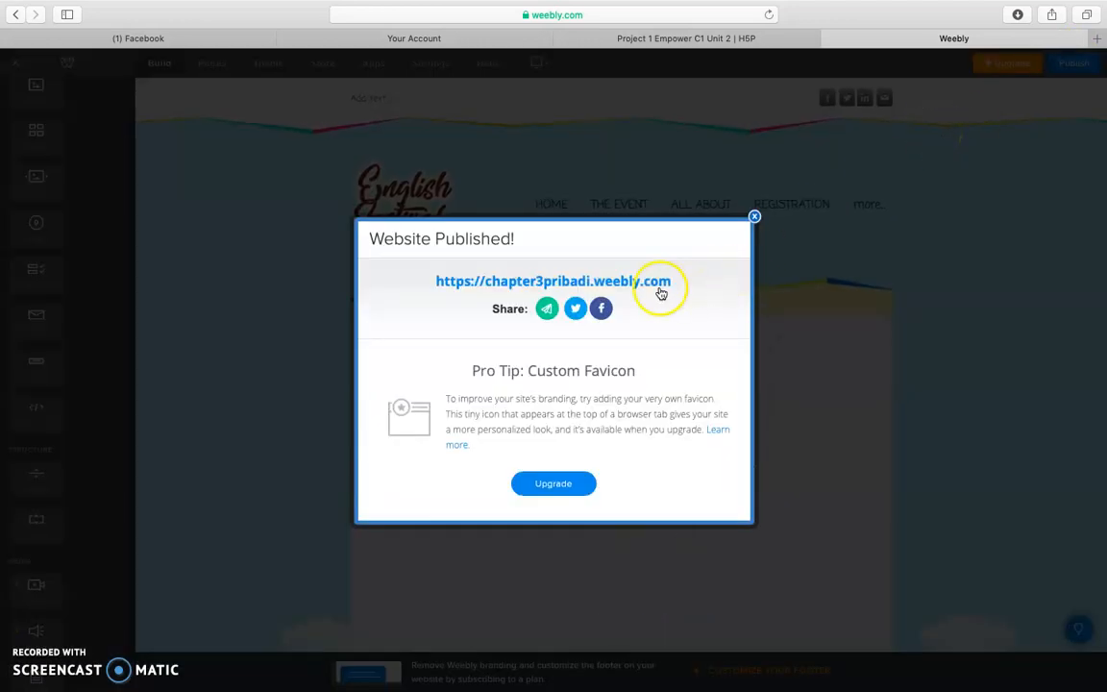
pyautogui.click(660, 284)
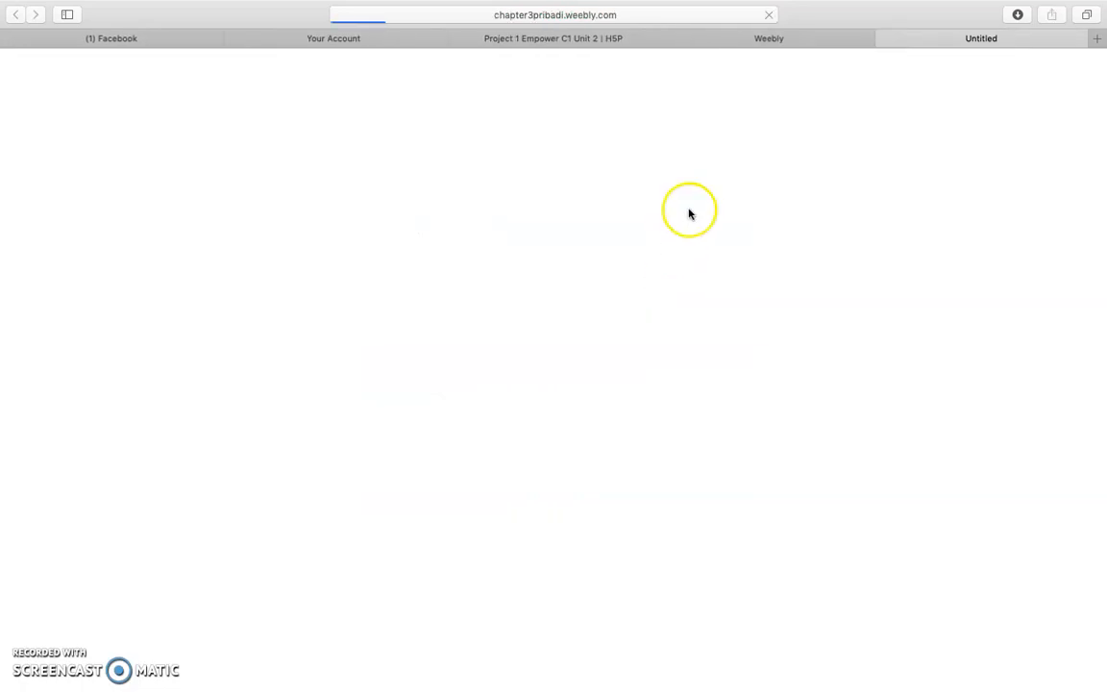
pyautogui.click(760, 78)
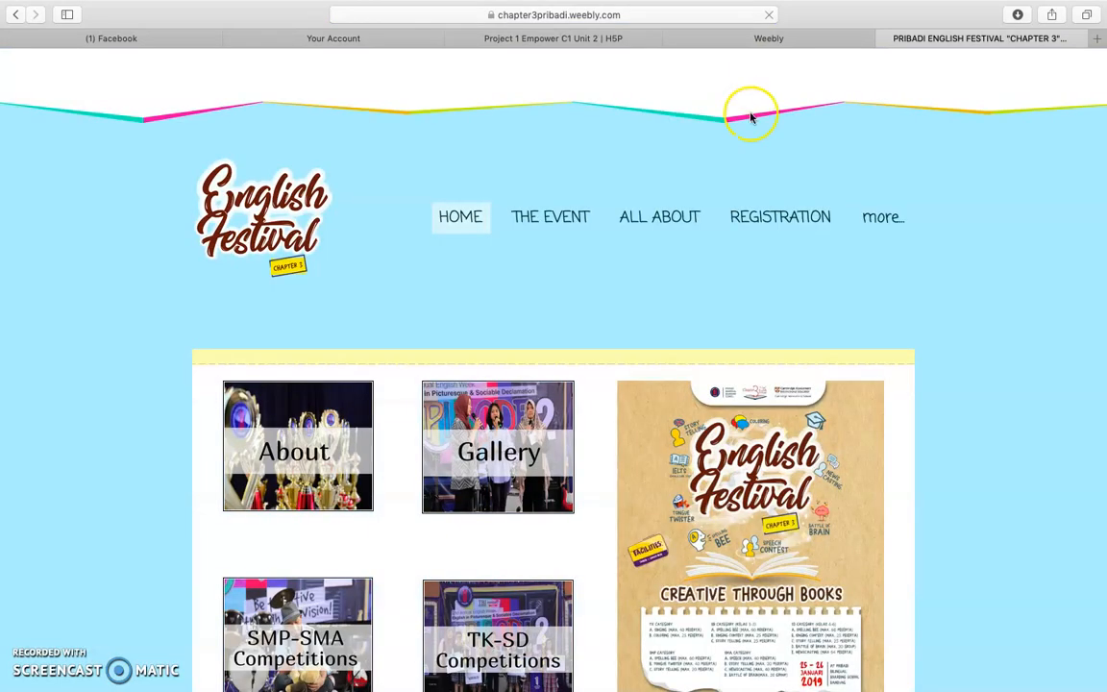
# Step: Open the Project 1 (Flash Card) page on the live site and view the embedded dialog cards
pyautogui.moveTo(879, 217)
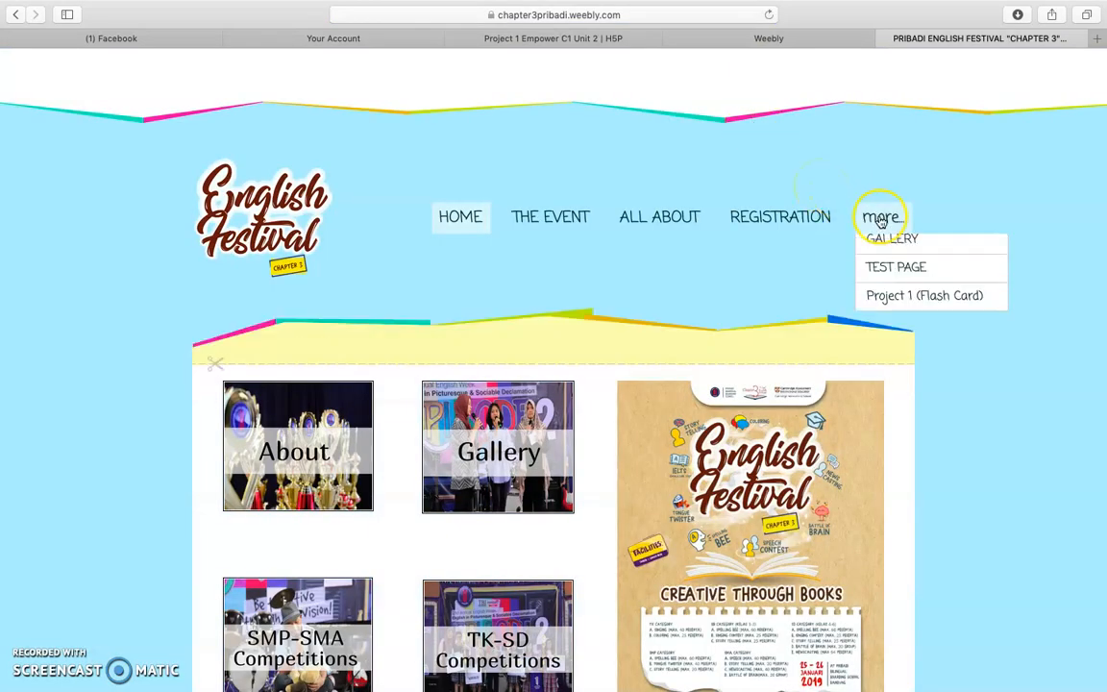
pyautogui.click(884, 299)
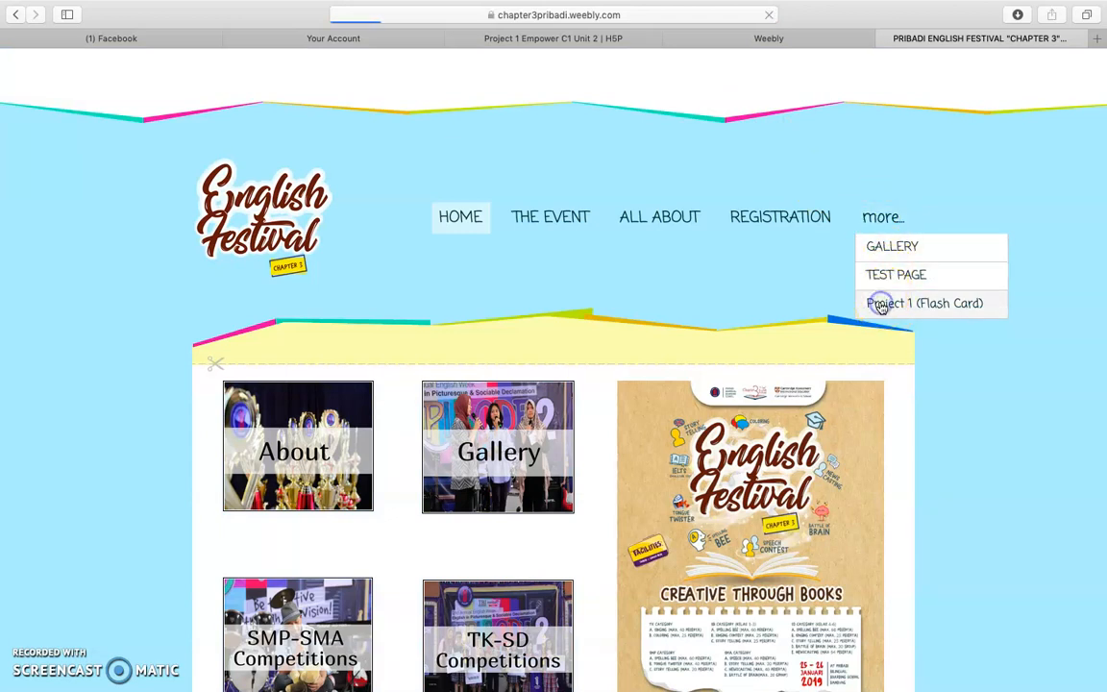
pyautogui.scroll(-8, 882, 309)
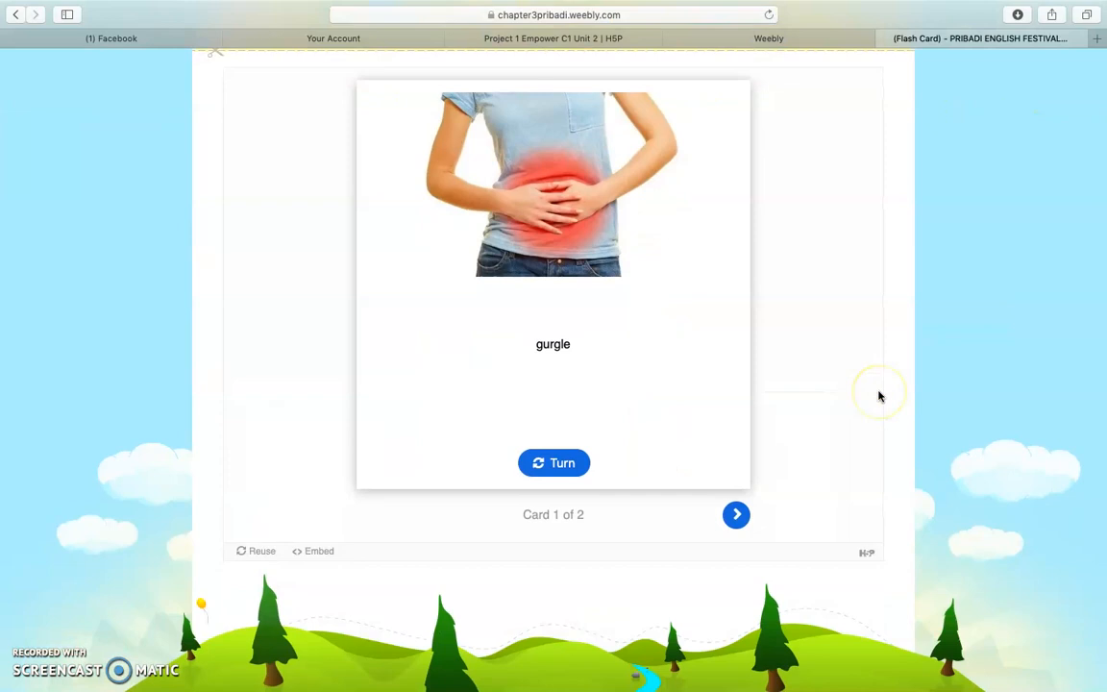
pyautogui.scroll(2, 832, 342)
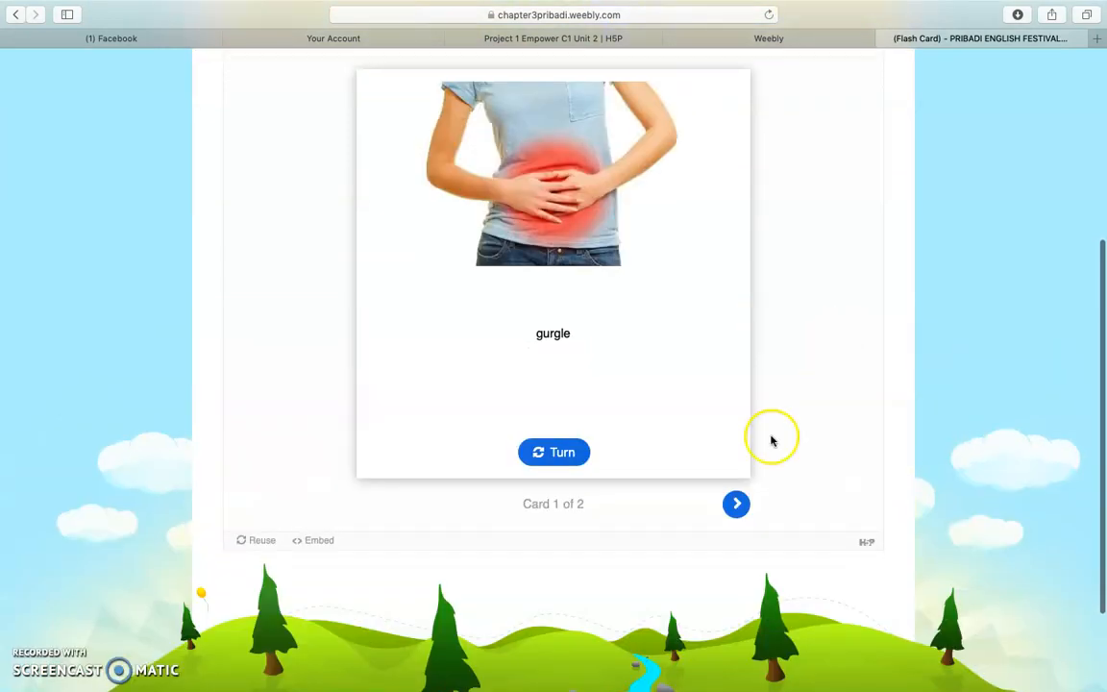
# Step: Test the embedded cards by paging between the two cards and turning the gurgle card, and switch to the desktop
pyautogui.click(735, 503)
pyautogui.click(369, 503)
pyautogui.click(577, 451)
pyautogui.scroll(3, 582, 452)
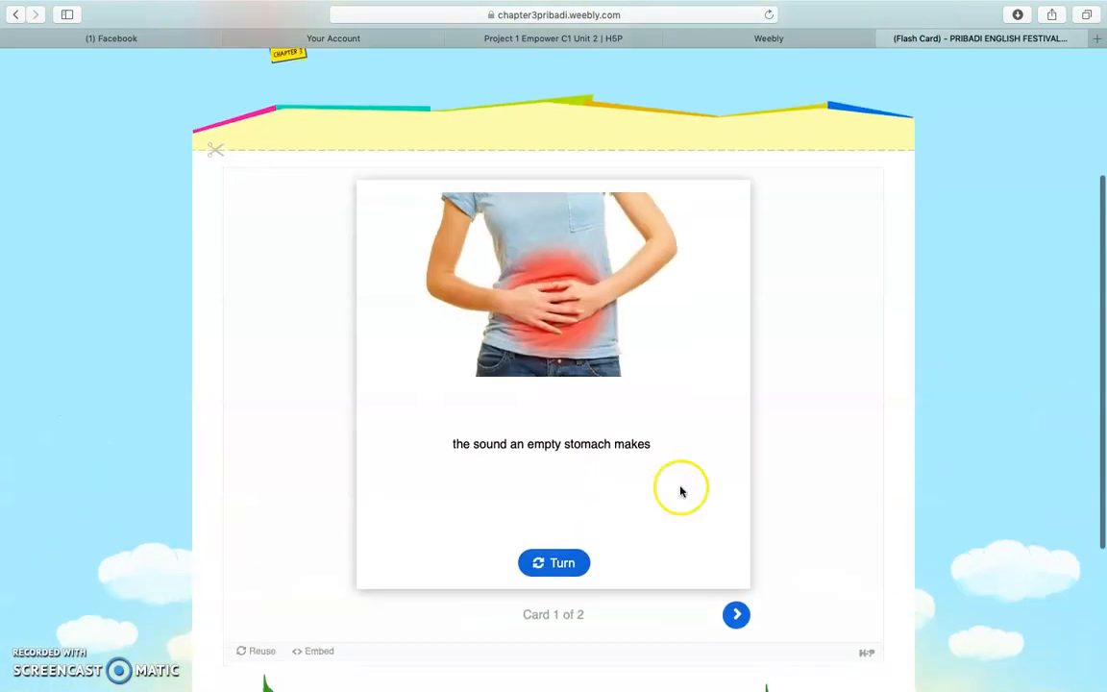
pyautogui.scroll(-3, 682, 490)
pyautogui.click(737, 477)
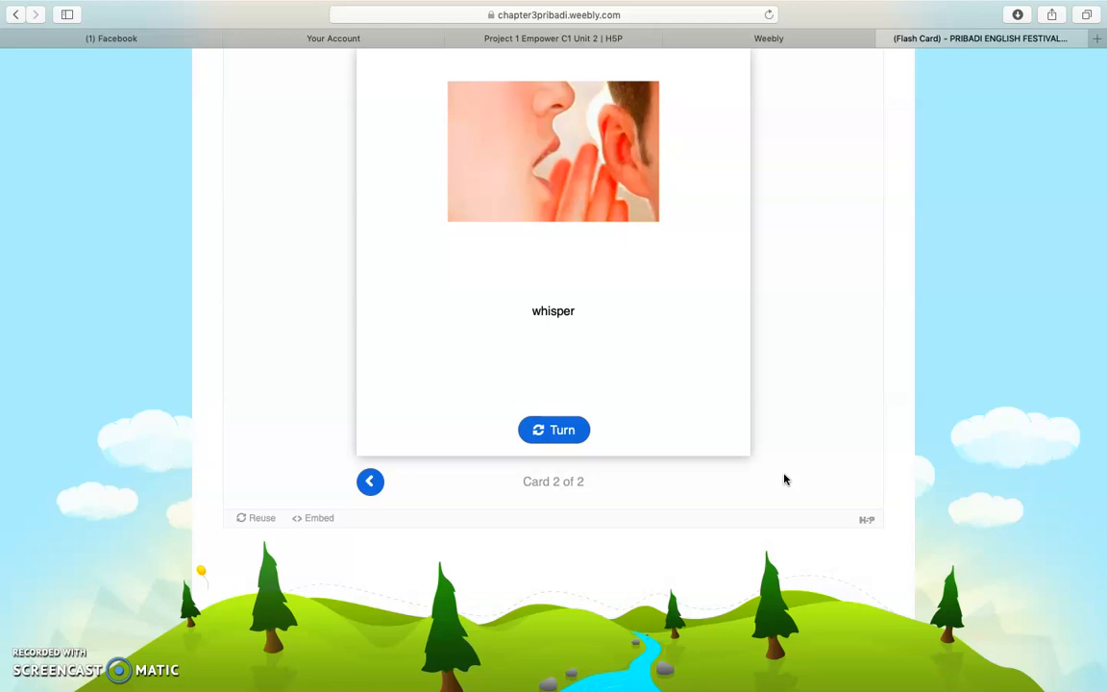
pyautogui.hotkey('ctrl', 'Left')
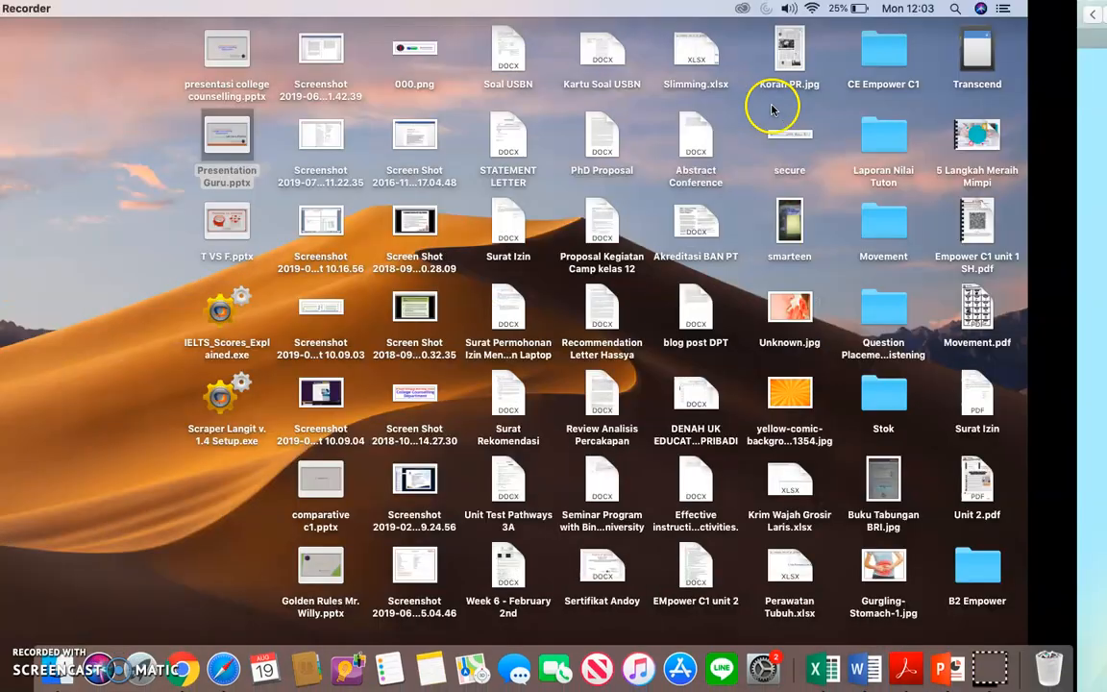